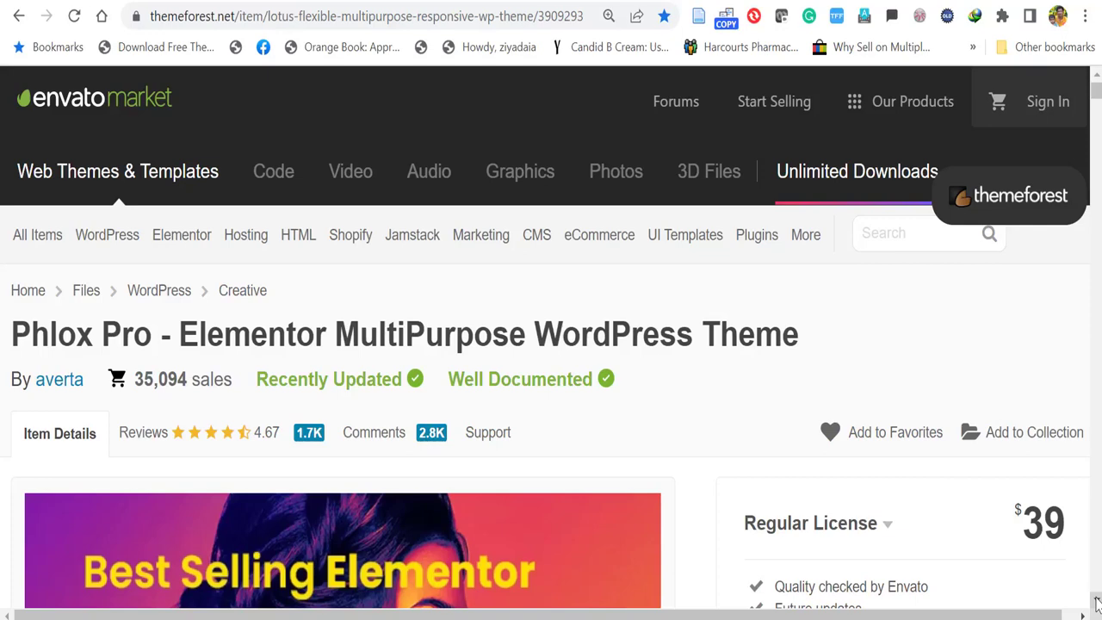
Step: Scroll the Phlox Pro live preview down to the '190+ Complete Website Templates' gallery
scroll(1096, 603, "down", 1)
scroll(1096, 603, "down", 1)
scroll(1097, 602, "down", 1)
scroll(1096, 602, "down", 1)
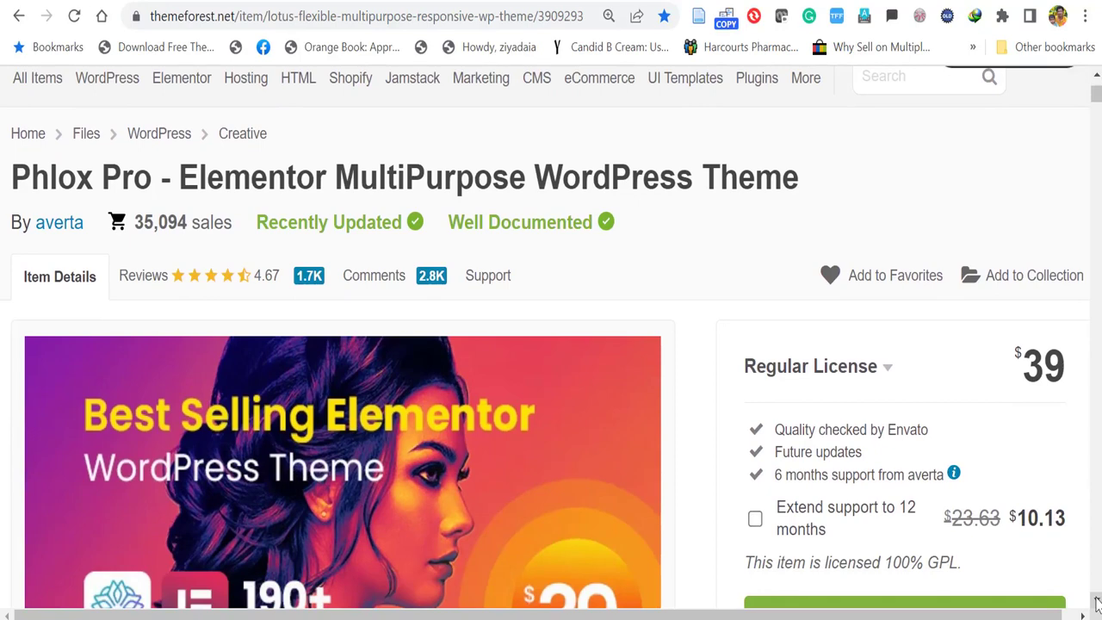
scroll(1096, 602, "down", 1)
scroll(1096, 603, "down", 3)
scroll(1096, 603, "down", 4)
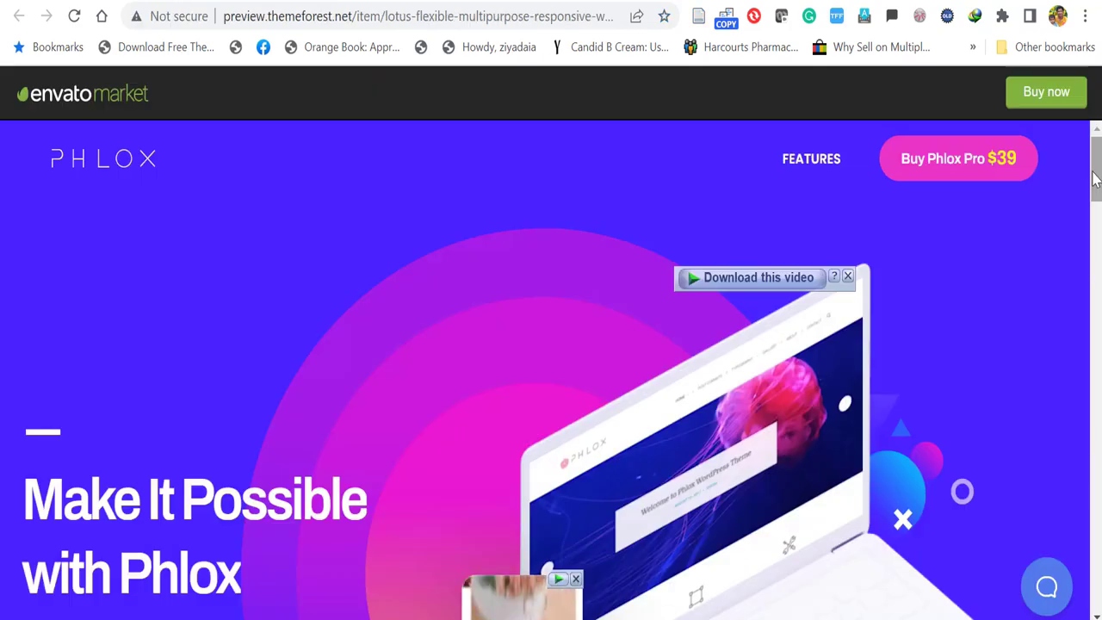
scroll(1096, 178, "down", 2)
scroll(1096, 179, "down", 3)
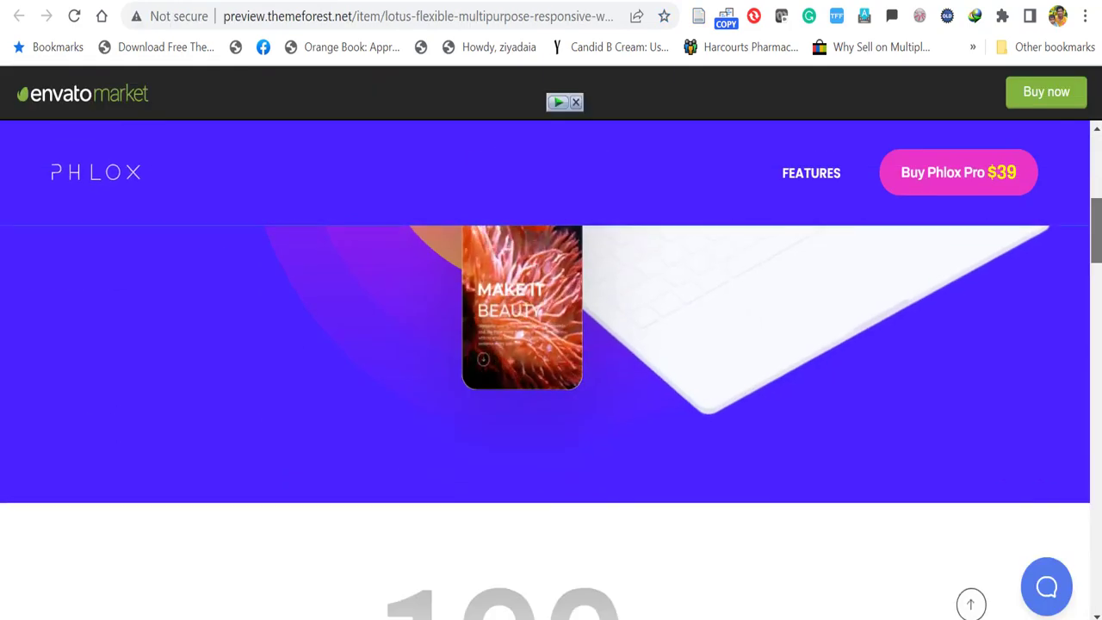
scroll(551, 421, "down", 3)
scroll(551, 422, "down", 1)
scroll(551, 422, "down", 1)
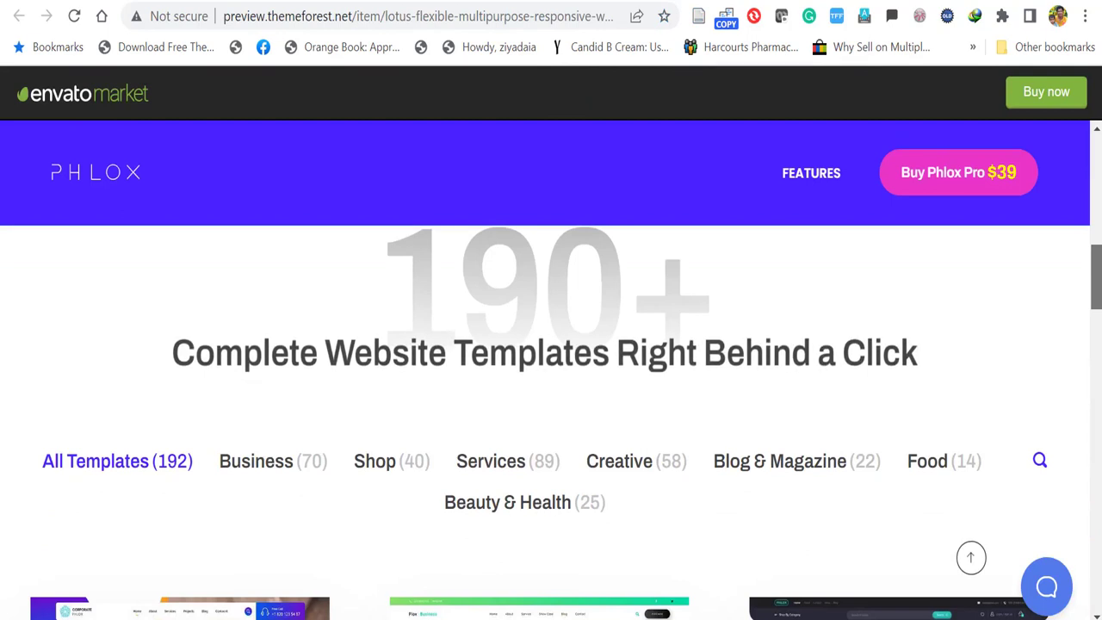
scroll(358, 306, "down", 2)
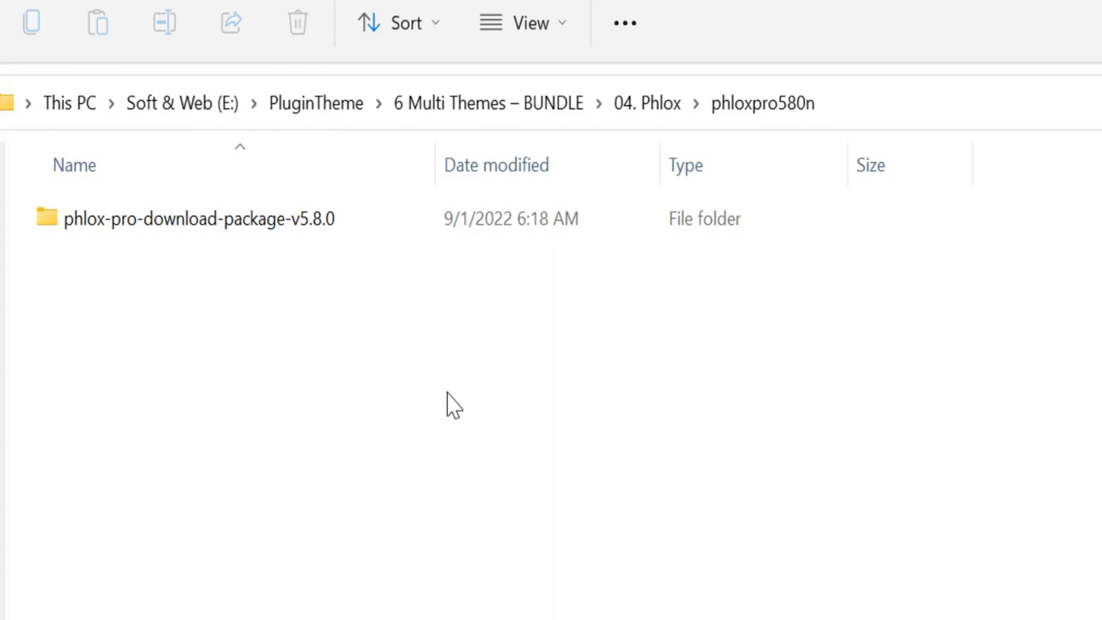
Step: Open phlox-pro-download-package-v5.8.0, check its theme folder, then open child-theme showing phlox-pro-child.zip
double_click(111, 230)
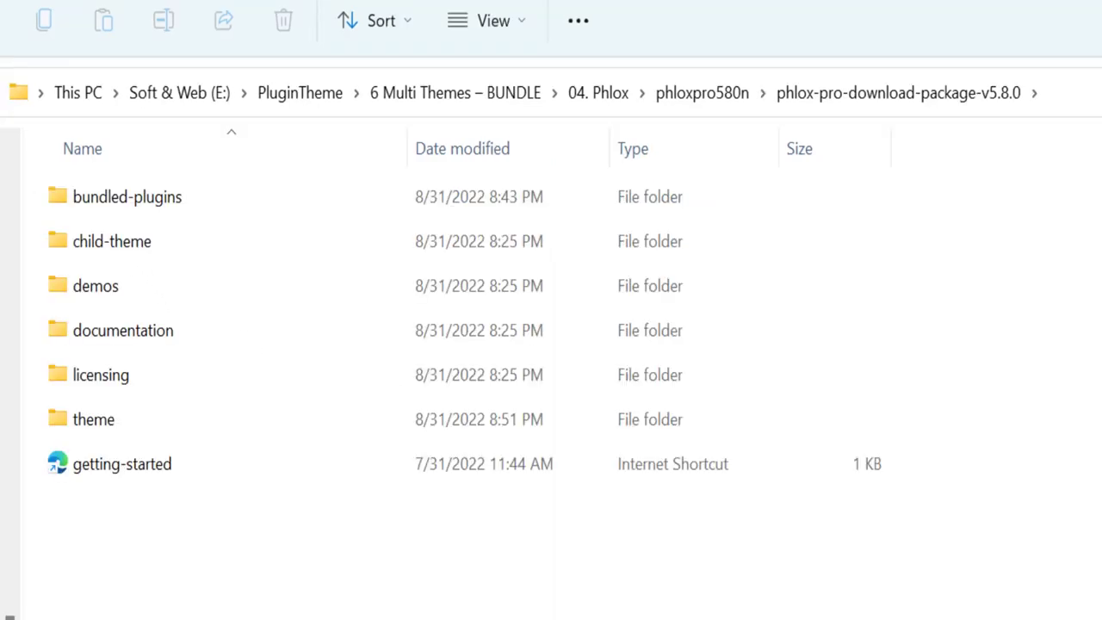
left_click(115, 433)
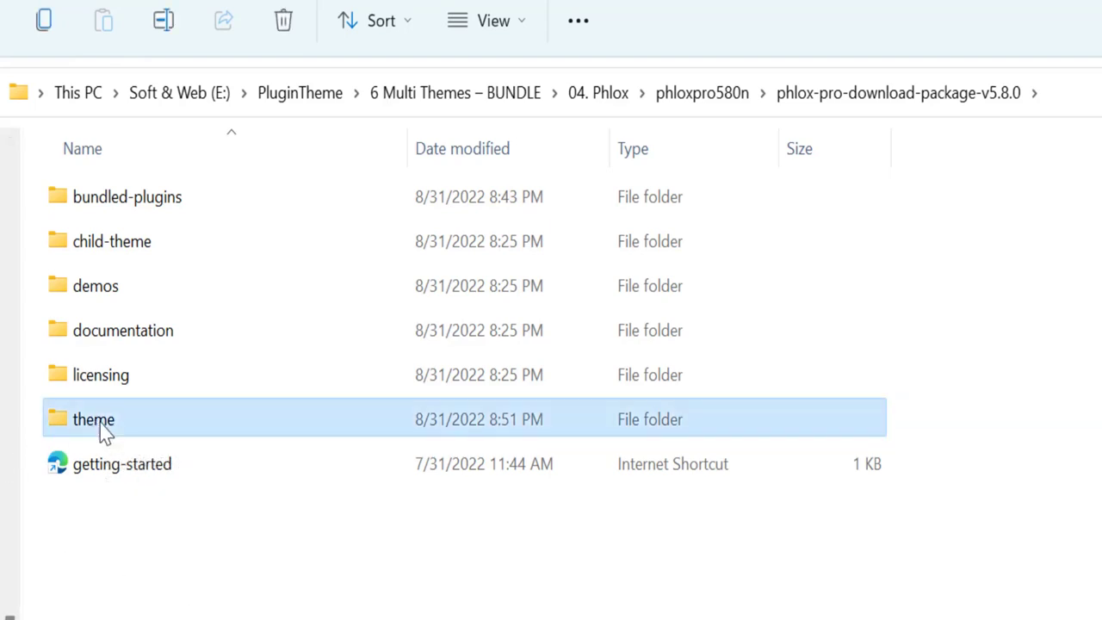
double_click(101, 430)
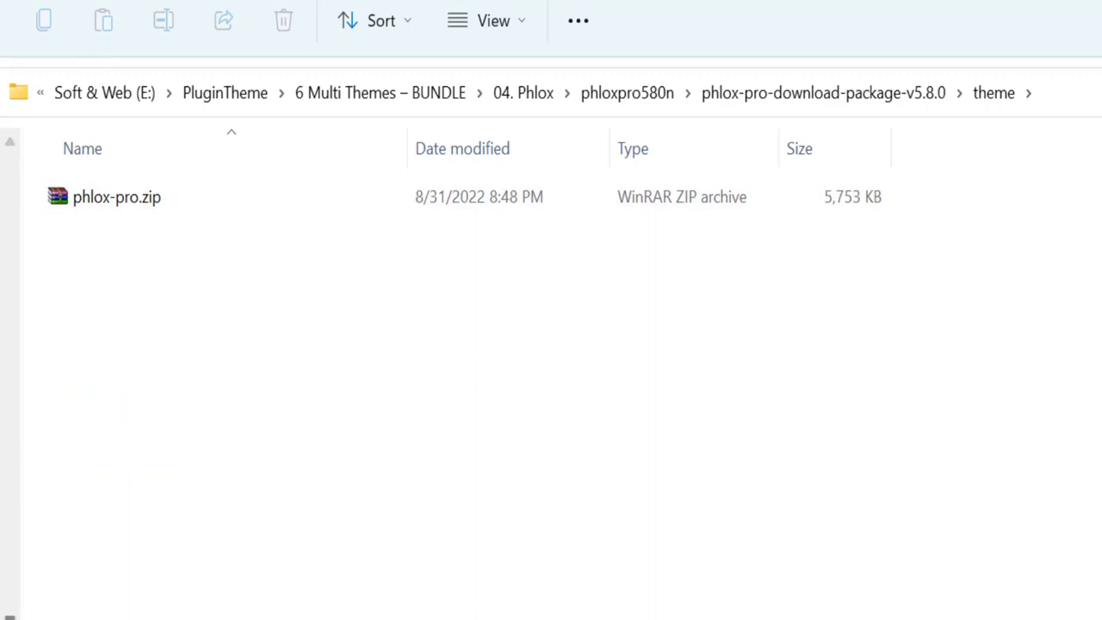
key("alt+Left")
left_click(91, 242)
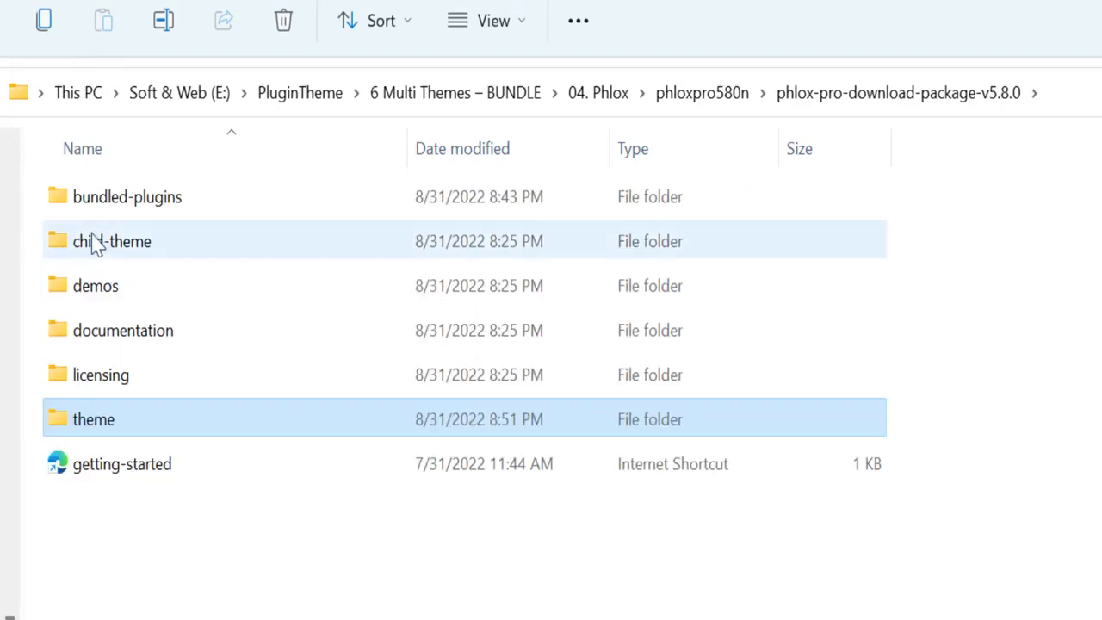
double_click(91, 241)
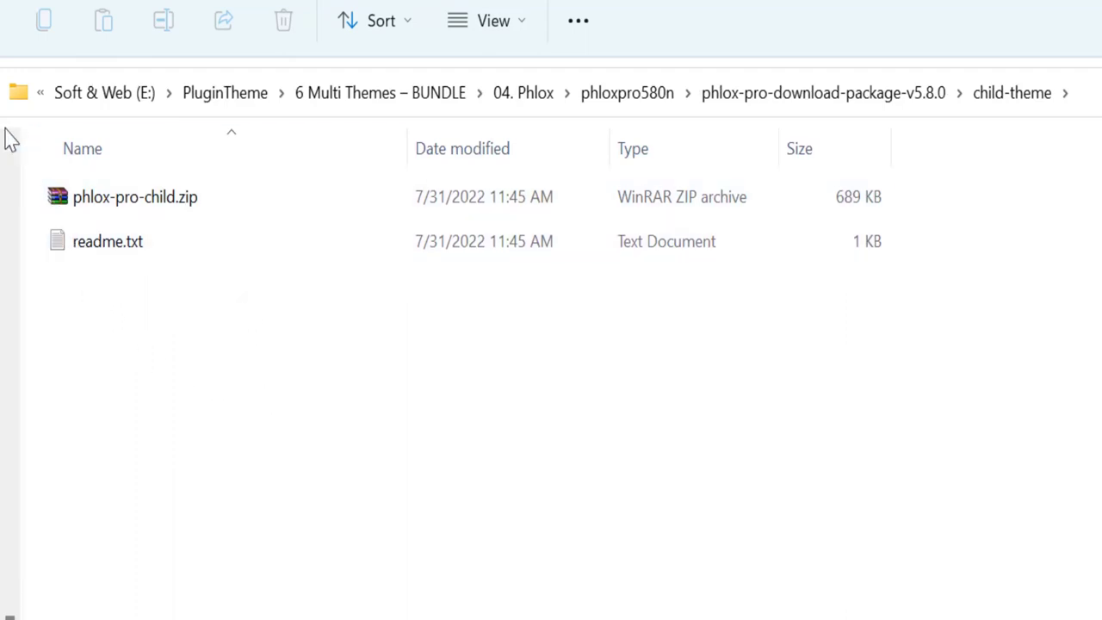
left_click(91, 67)
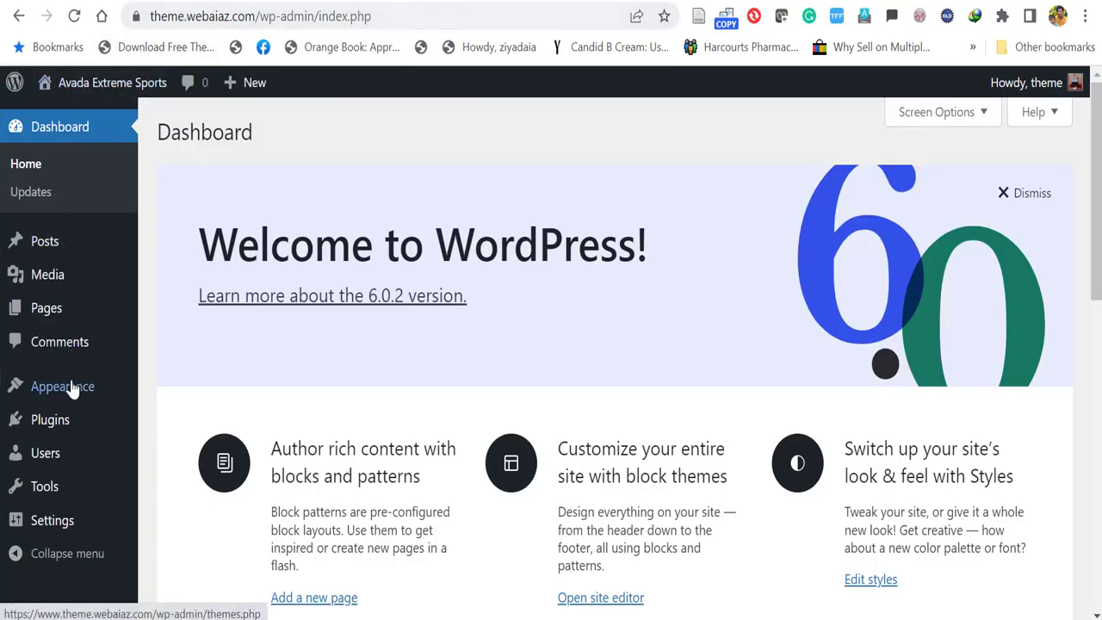
mouse_move(62, 316)
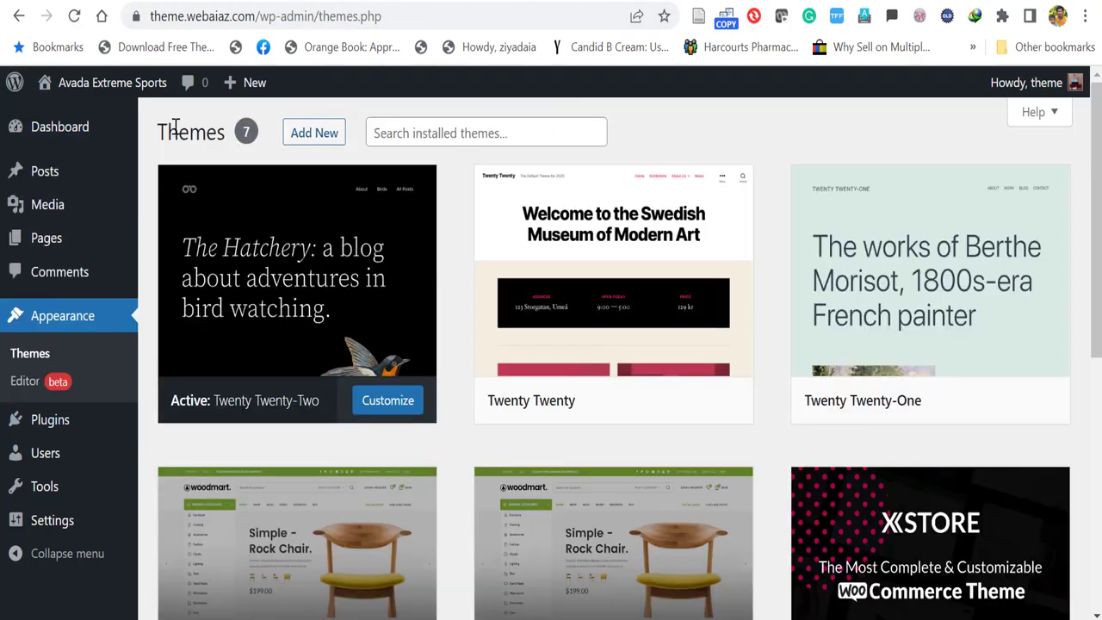
Step: Upload phlox-pro.zip as a new theme, install it and activate Phlox Pro
left_click(314, 134)
left_click(303, 138)
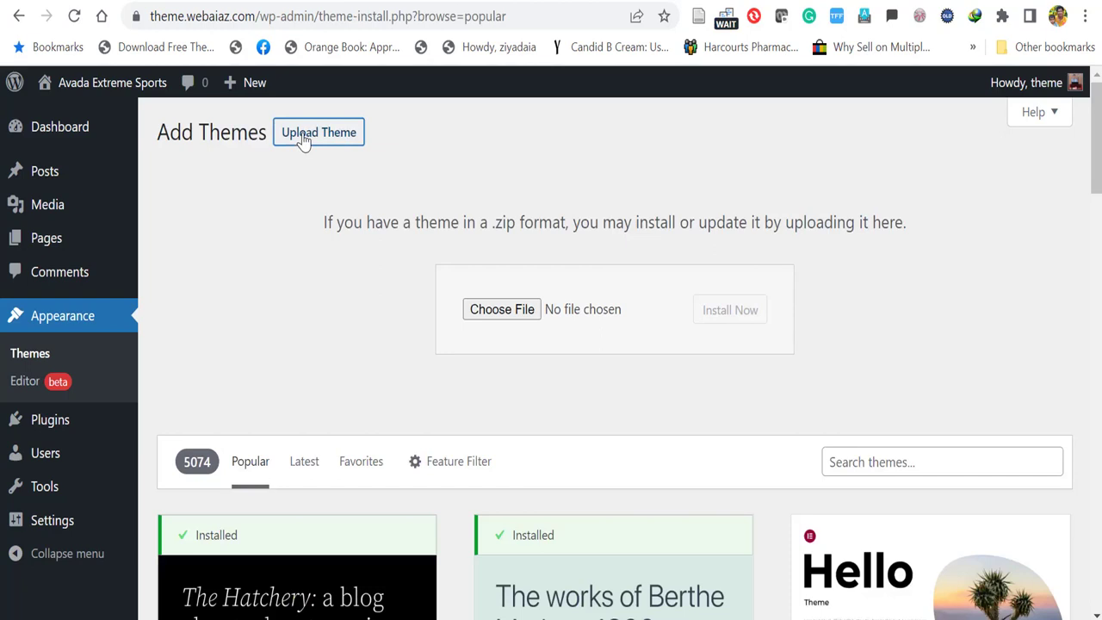
left_click(504, 318)
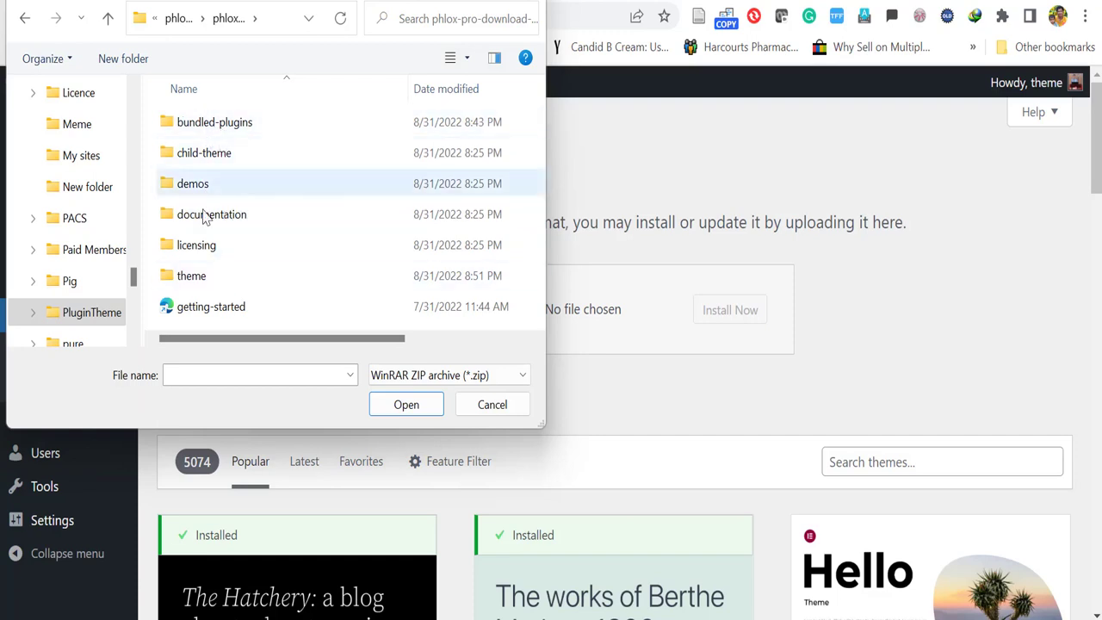
double_click(188, 277)
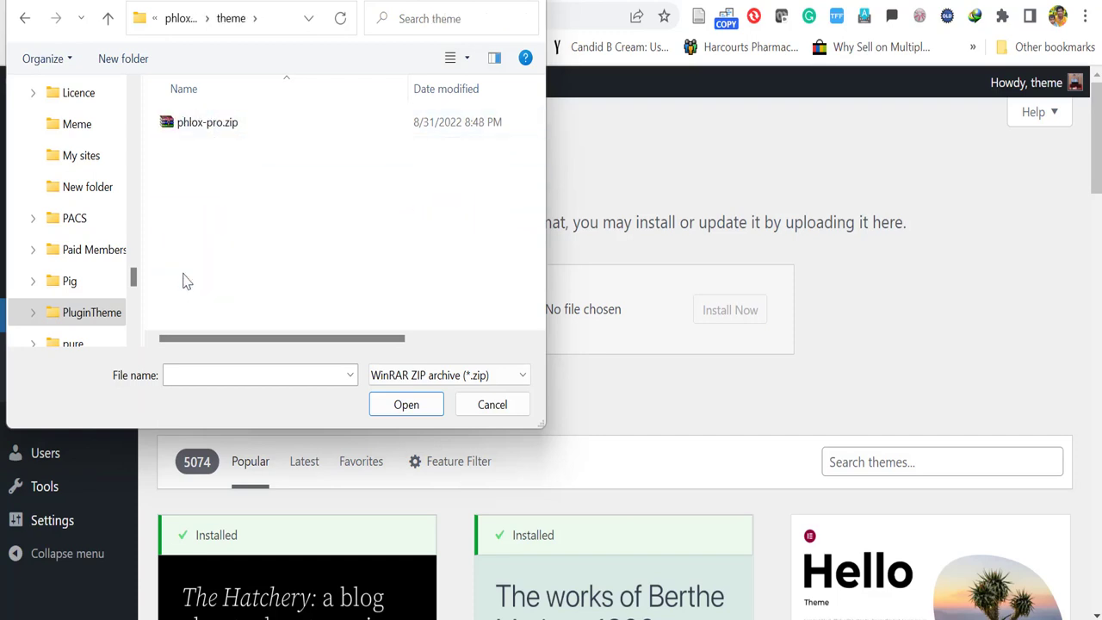
left_click(197, 126)
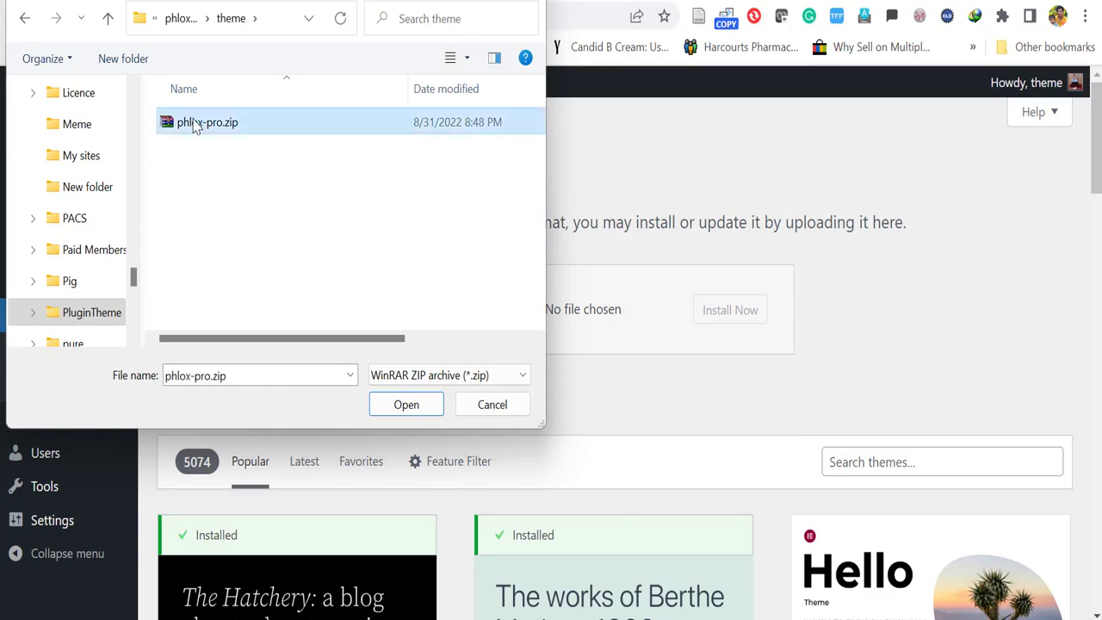
left_click(405, 412)
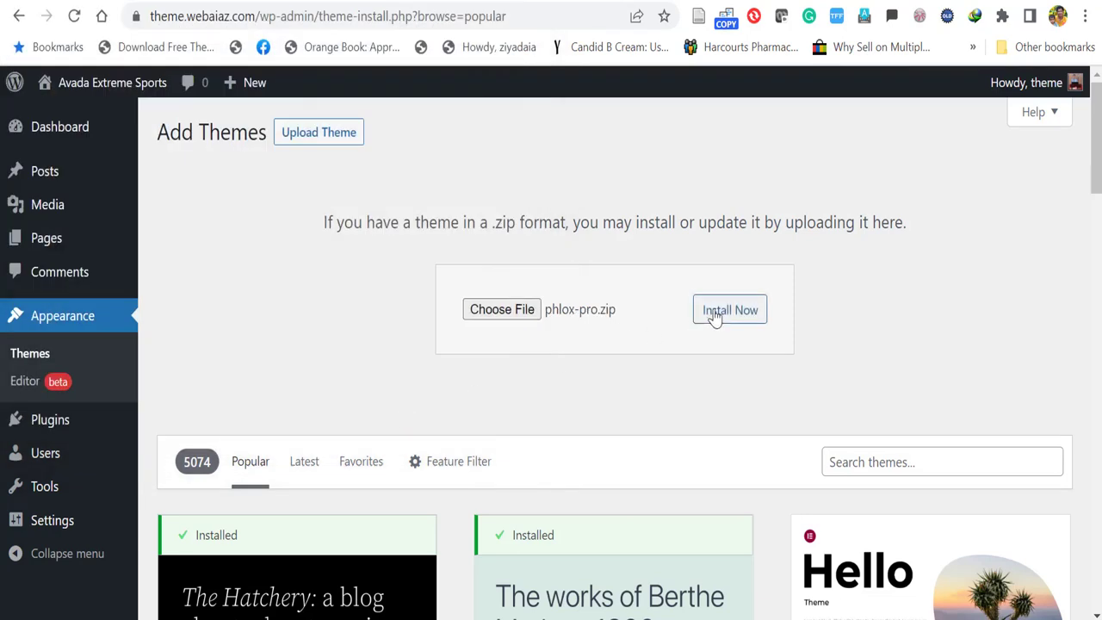
left_click(714, 317)
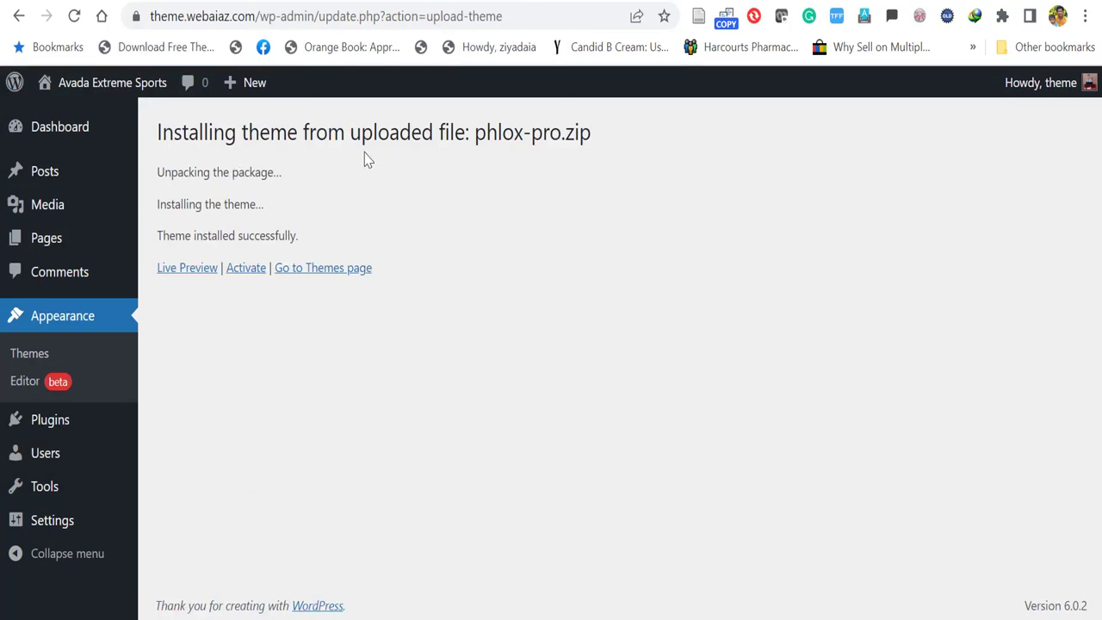
left_click(247, 269)
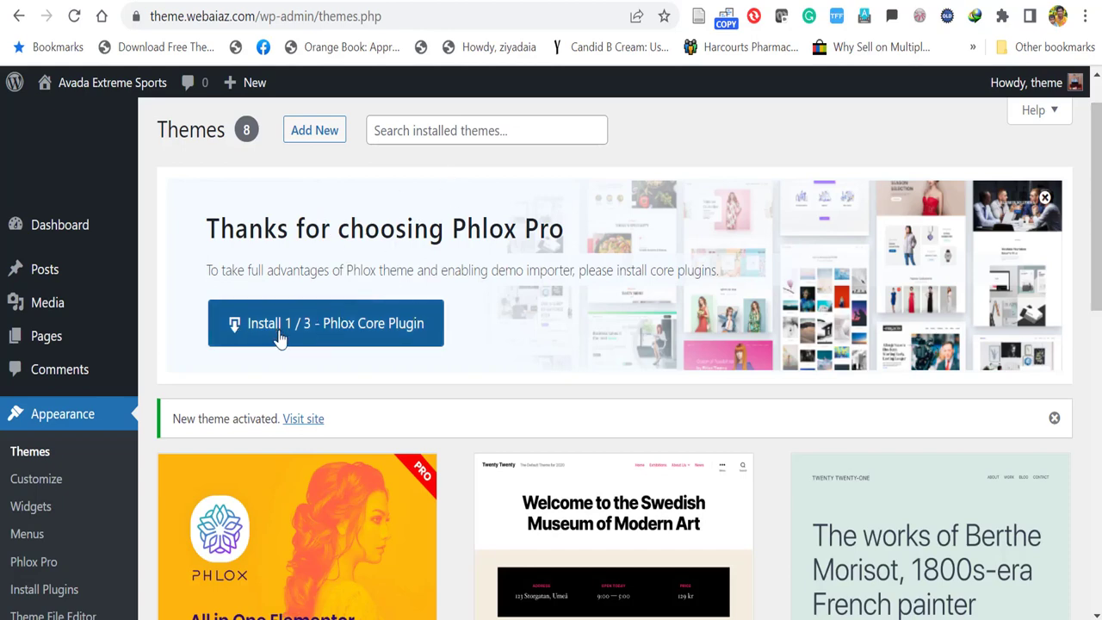
Step: Upload child-theme/phlox-pro-child.zip, install it and activate the Phlox Pro child theme
left_click(310, 142)
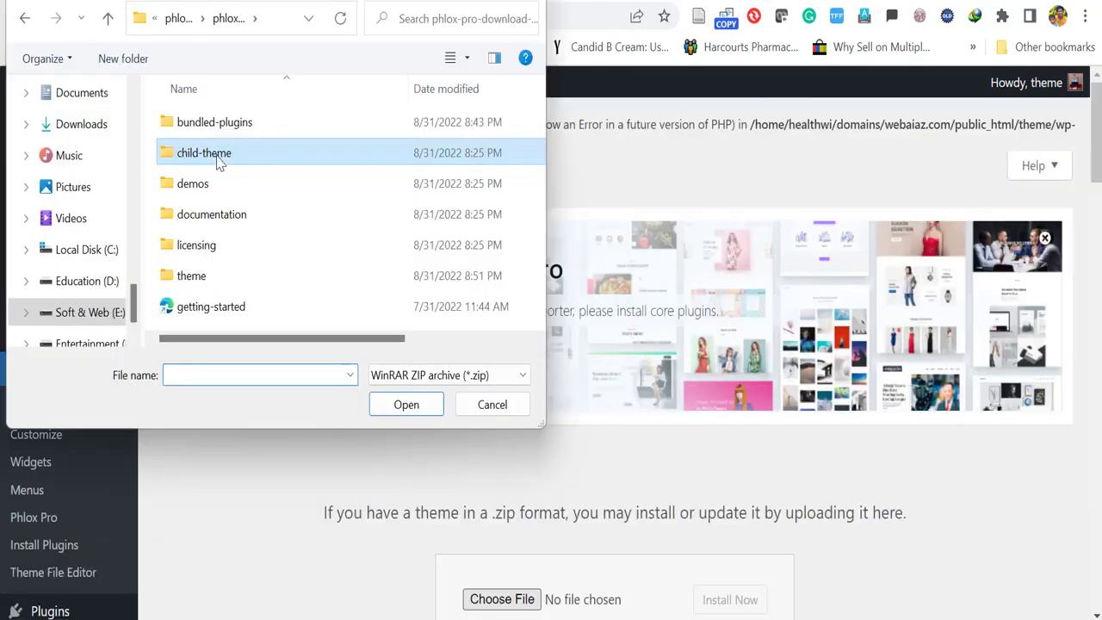
double_click(220, 164)
left_click(229, 125)
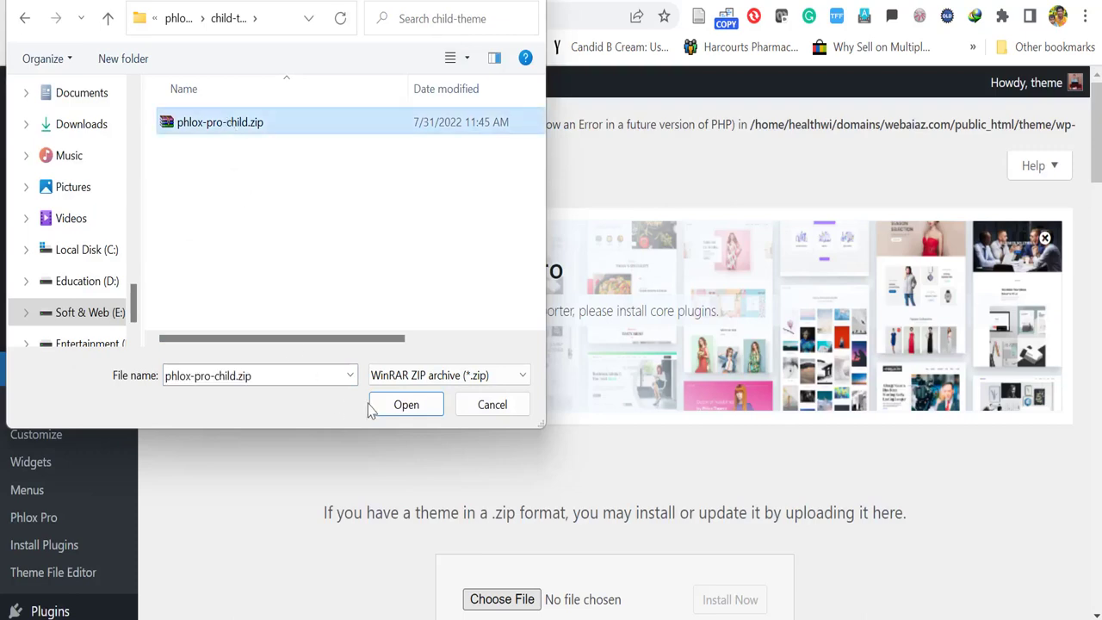
left_click(401, 405)
left_click(730, 601)
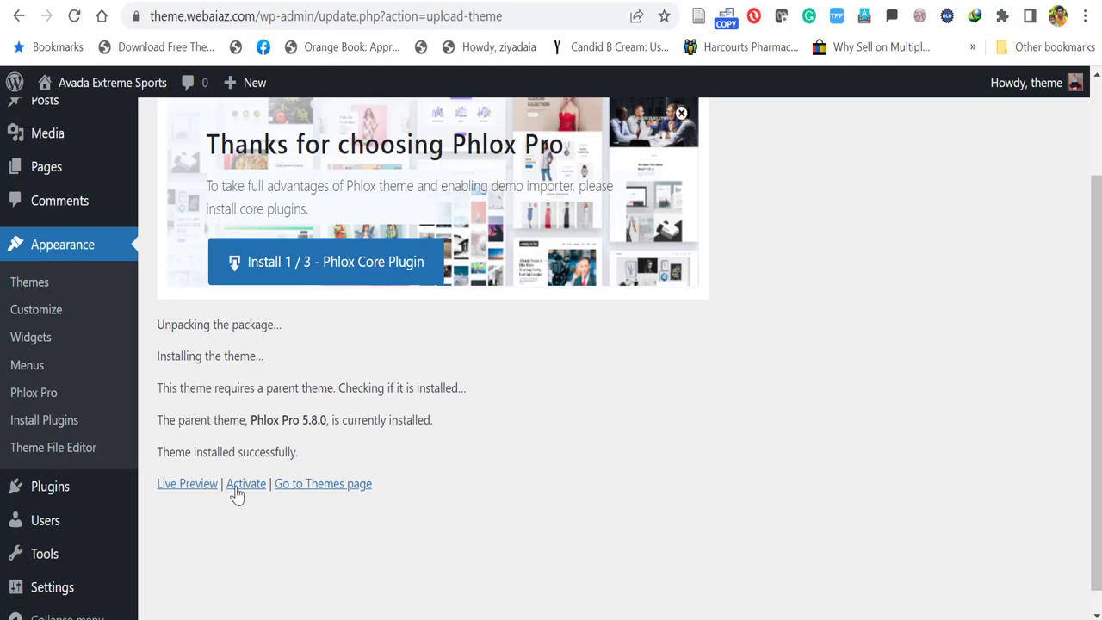
left_click(244, 488)
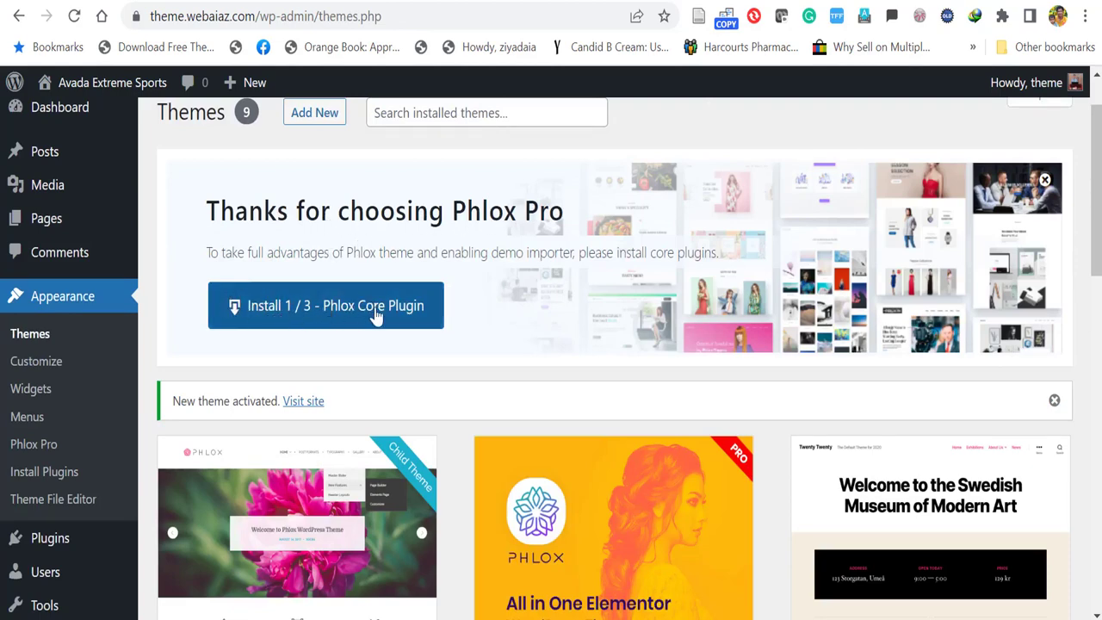
Step: Install the Phlox Core Plugin (1 / 3) from the Phlox Pro banner
left_click(352, 319)
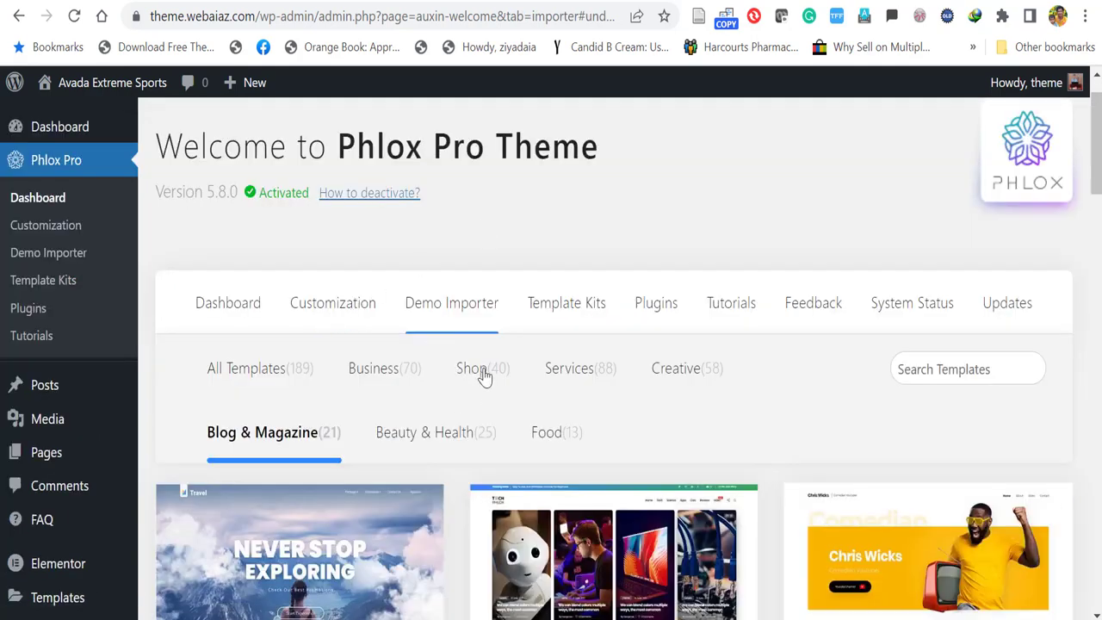
Step: Filter the Demo Importer to Shop templates and browse down through them
left_click(485, 377)
scroll(484, 376, "down", 4)
scroll(485, 376, "down", 2)
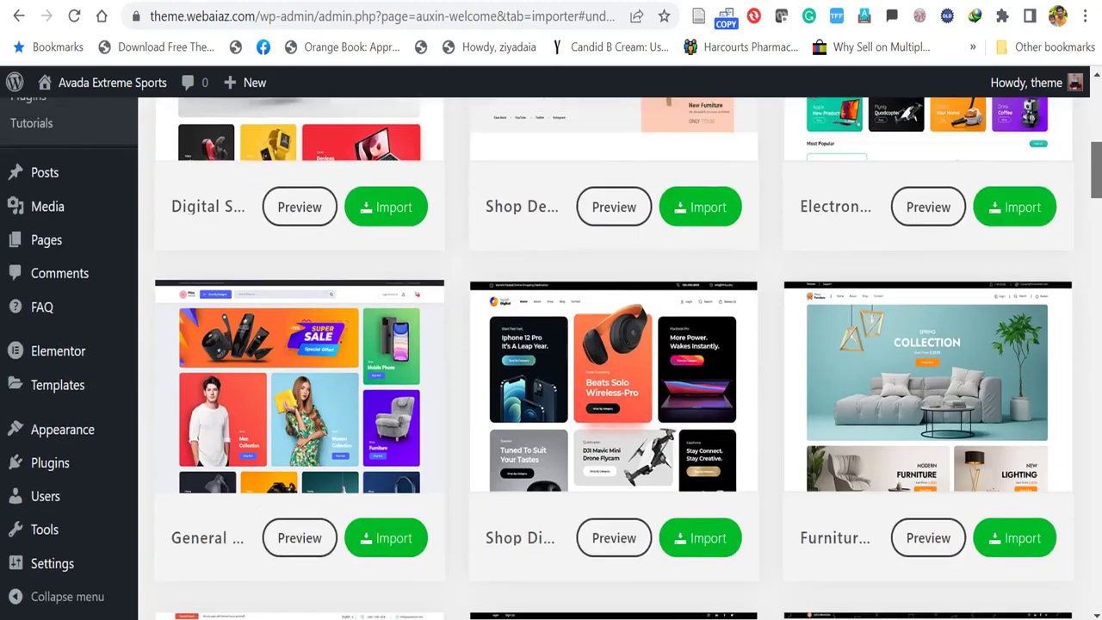
scroll(620, 358, "down", 1)
scroll(620, 358, "down", 2)
scroll(620, 358, "down", 1)
scroll(620, 358, "down", 1)
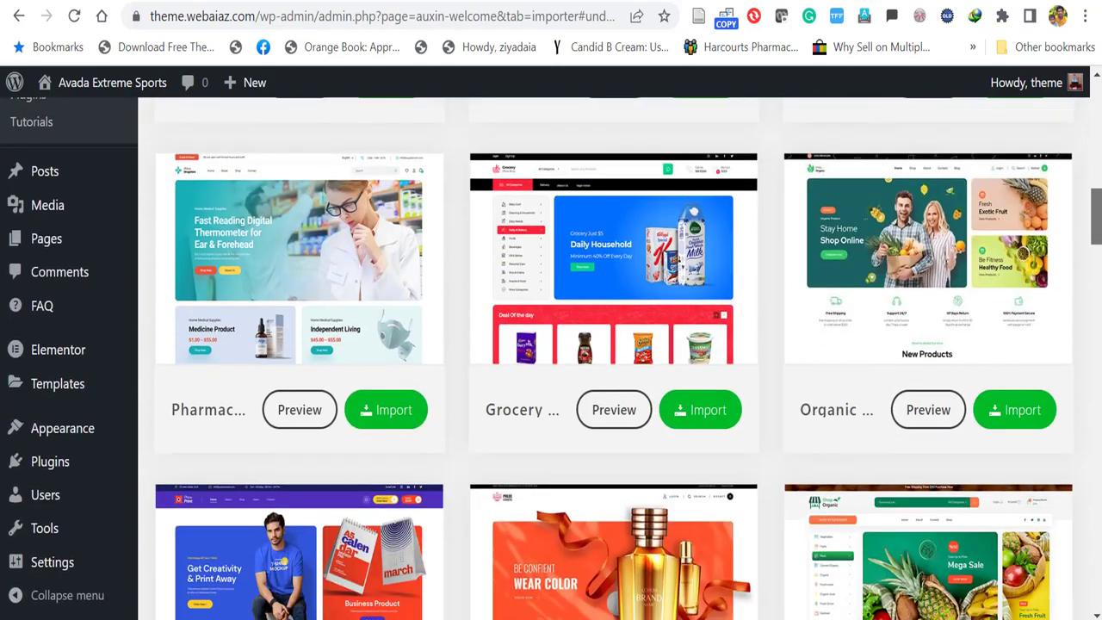
scroll(620, 358, "down", 2)
scroll(620, 358, "down", 2)
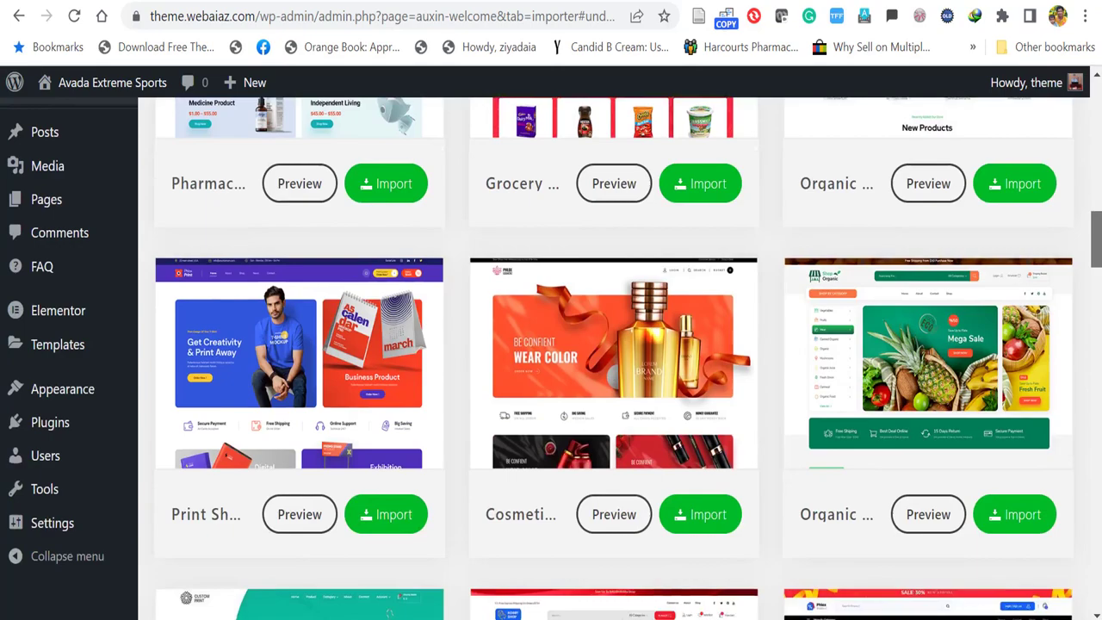
scroll(620, 358, "down", 1)
scroll(620, 358, "down", 2)
scroll(620, 358, "down", 2)
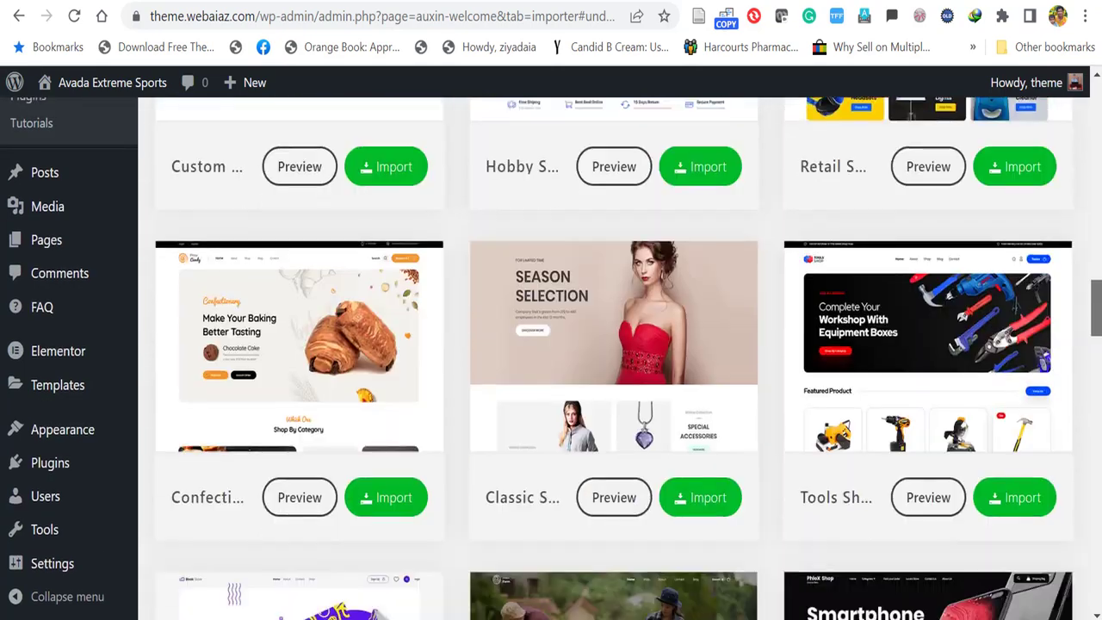
scroll(620, 358, "down", 2)
Step: Return to the first shop row and start importing the Electronic Shop demo
key("Home")
scroll(620, 358, "down", 1)
scroll(620, 358, "down", 2)
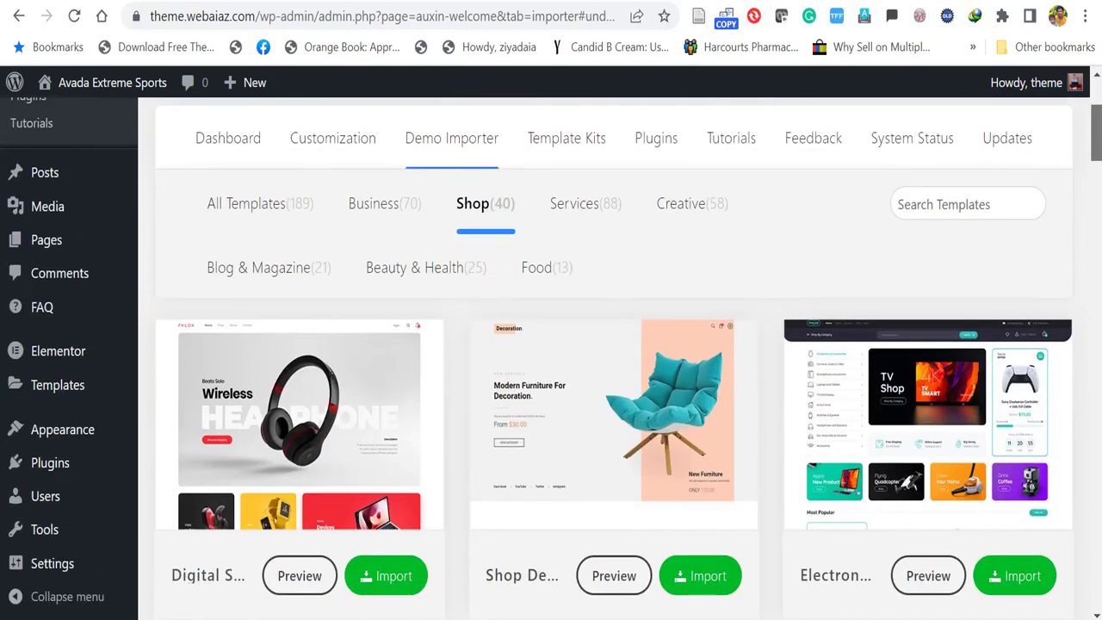
scroll(620, 358, "down", 1)
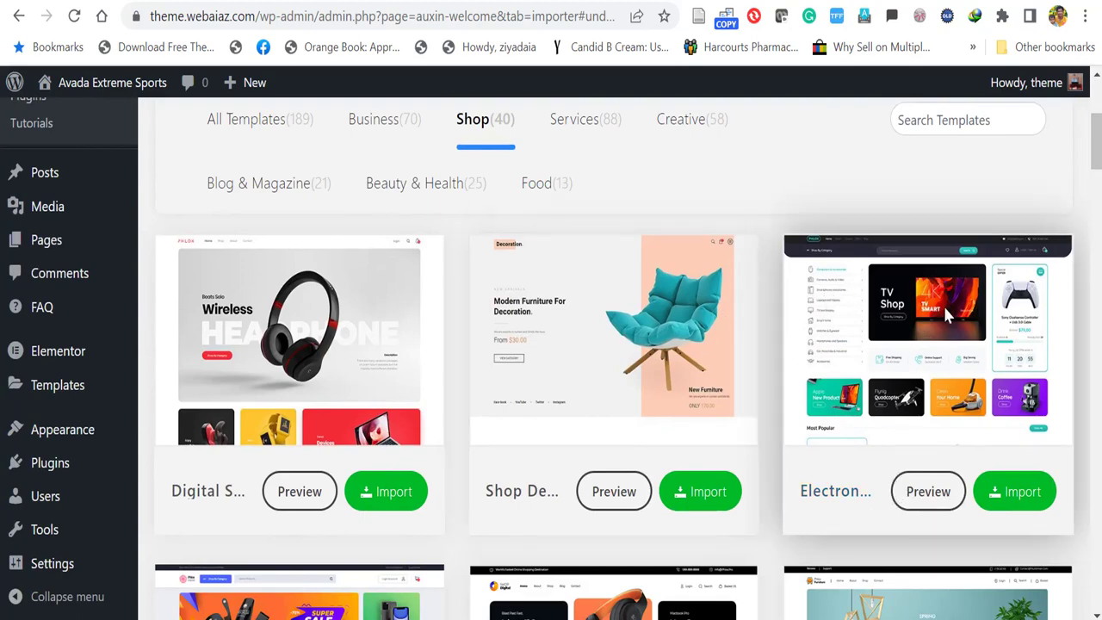
left_click(1014, 492)
Step: Continue past the Electronic Shop import notice and install its seven required plugins
left_click(931, 566)
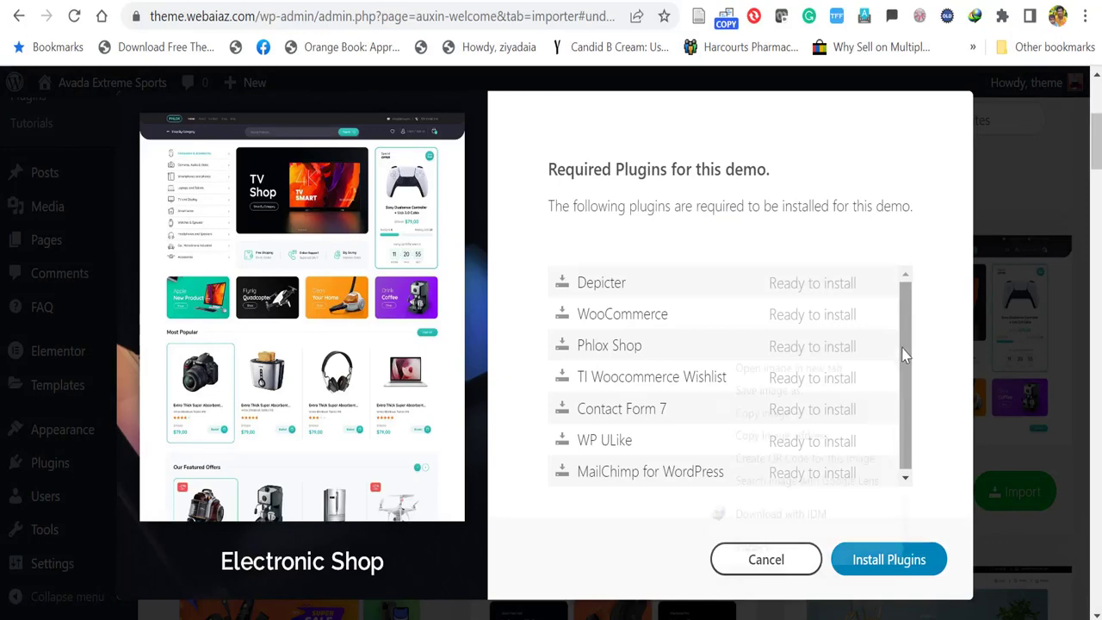
right_click(706, 515)
left_click(540, 229)
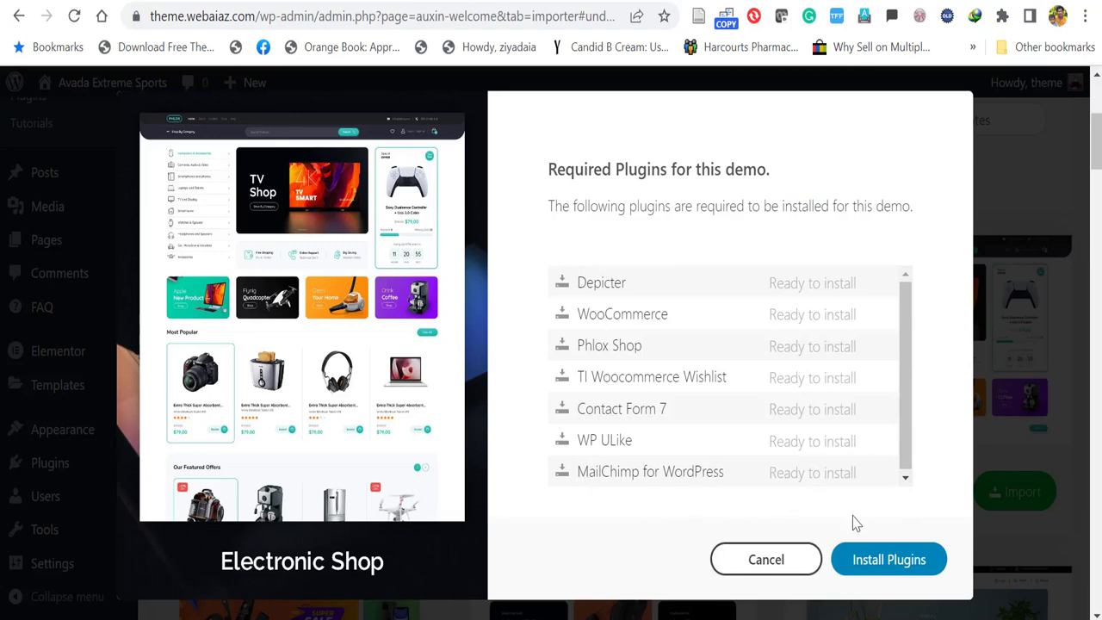
left_click(878, 559)
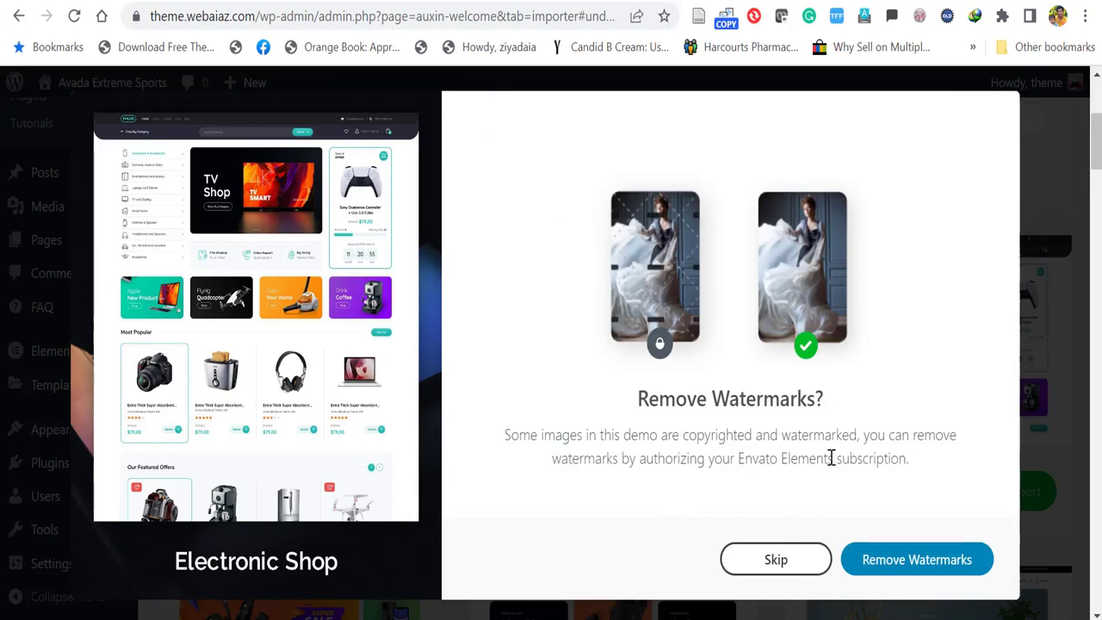
Step: Skip watermark removal and import the Complete pre-build Website with media included
left_click(763, 563)
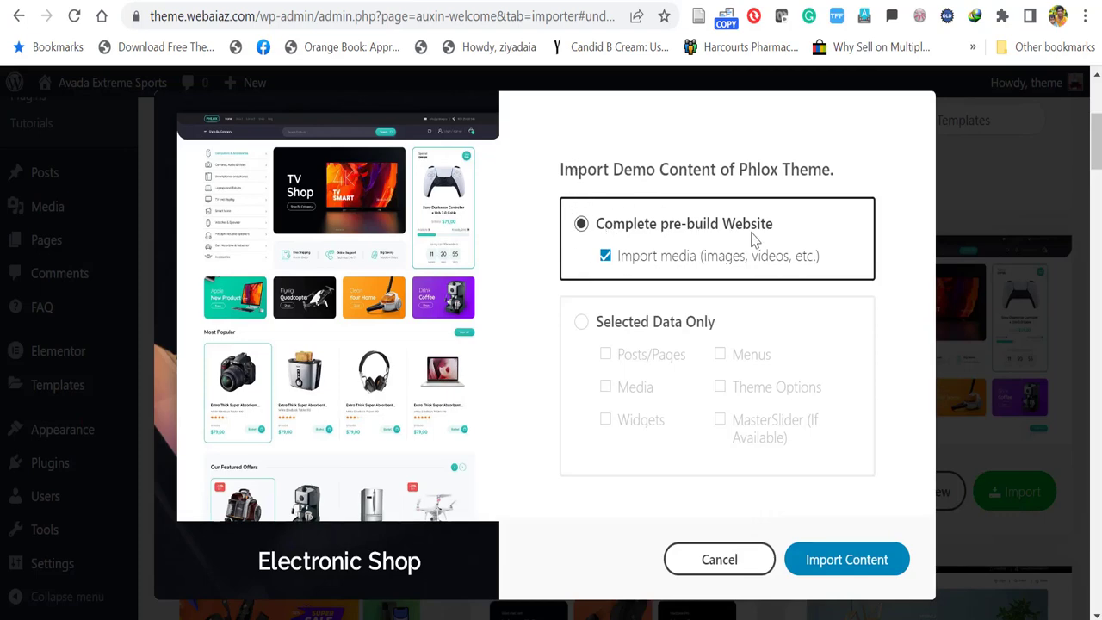
left_click(839, 561)
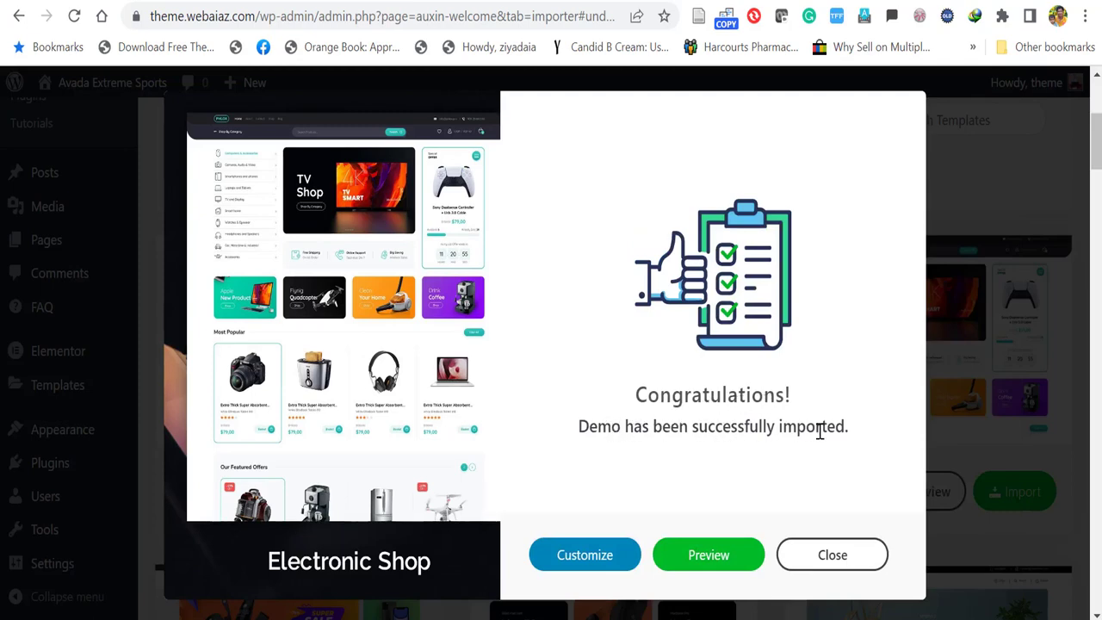
Step: Preview the imported Electronic Shop storefront, scroll through it, and return to the top
left_click(692, 561)
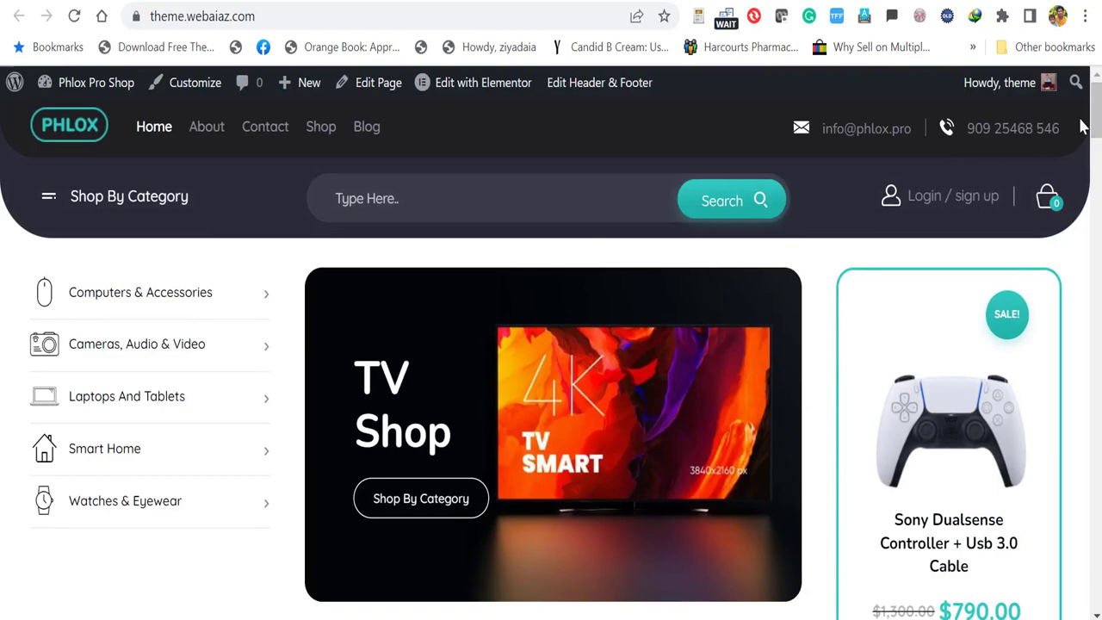
scroll(1083, 127, "down", 3)
scroll(1083, 127, "down", 2)
scroll(1083, 126, "down", 1)
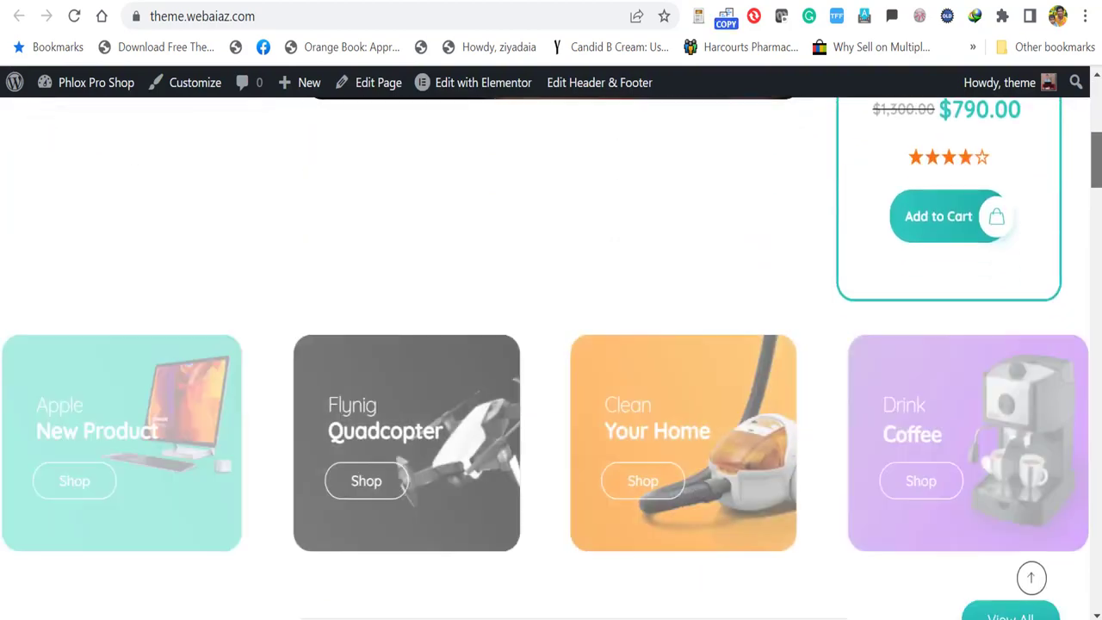
scroll(551, 344, "down", 5)
scroll(551, 345, "down", 2)
scroll(551, 344, "down", 3)
scroll(551, 345, "down", 2)
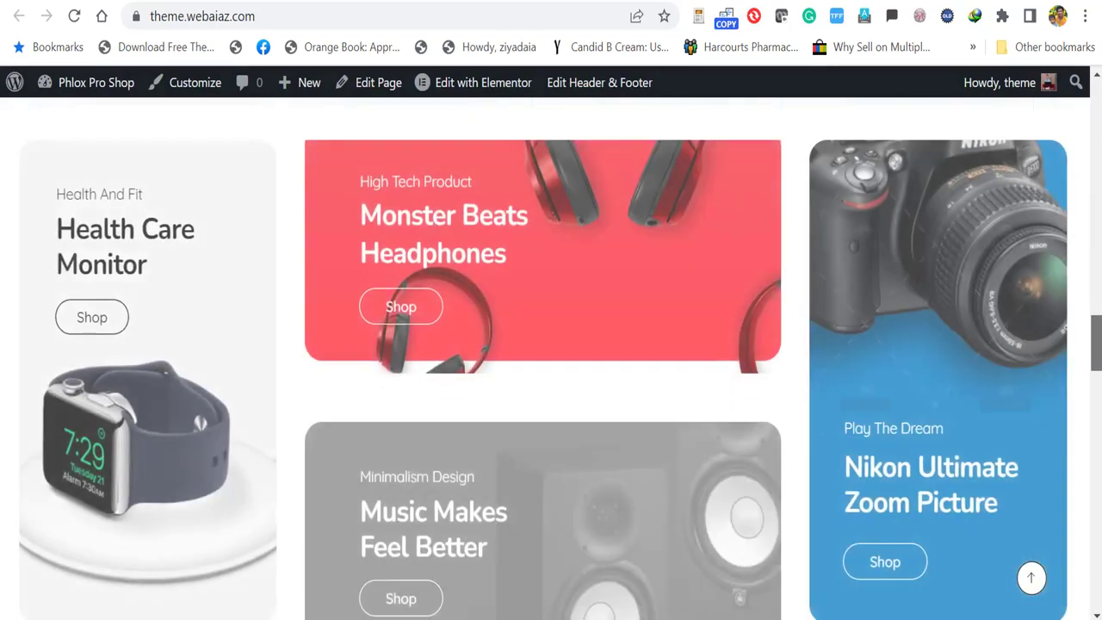
scroll(551, 344, "down", 3)
scroll(551, 344, "down", 4)
scroll(551, 345, "down", 3)
scroll(552, 344, "down", 2)
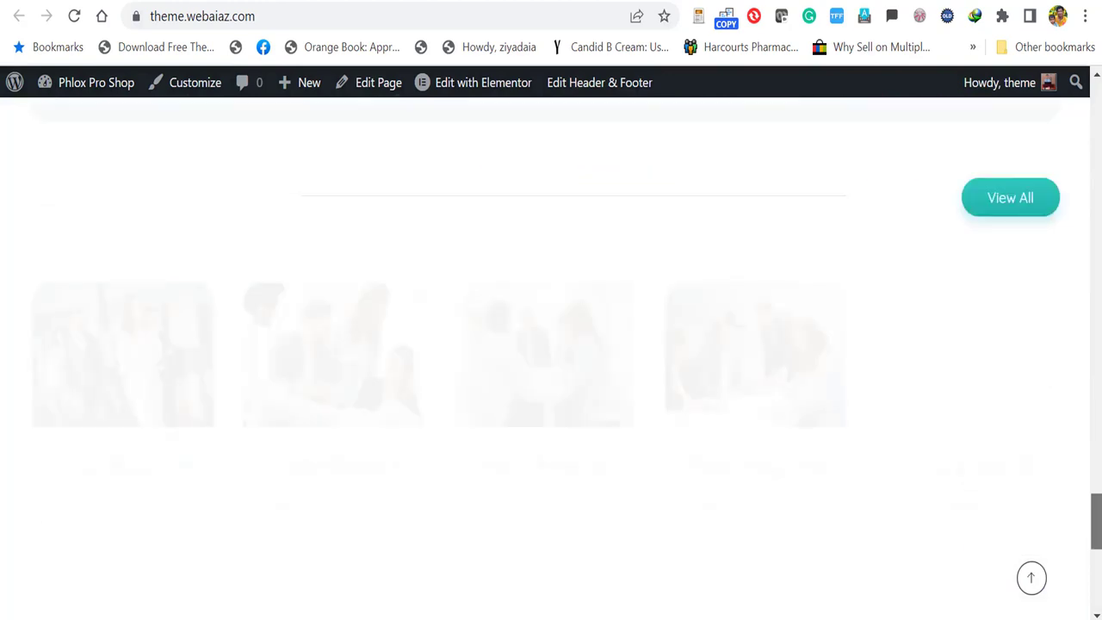
scroll(551, 344, "down", 5)
scroll(551, 344, "down", 2)
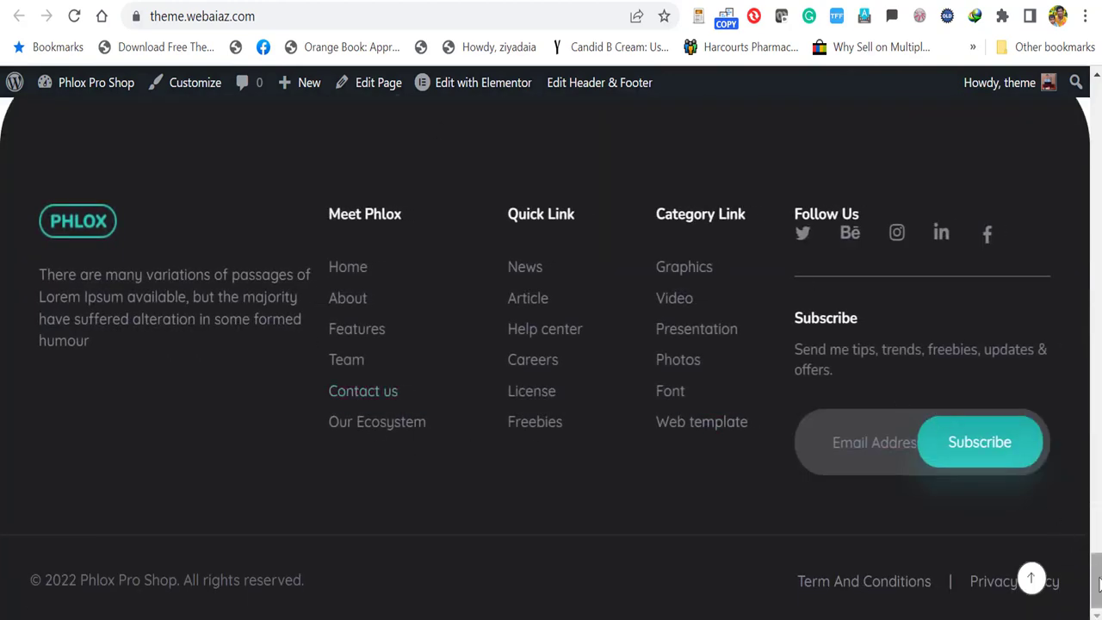
left_click(1031, 578)
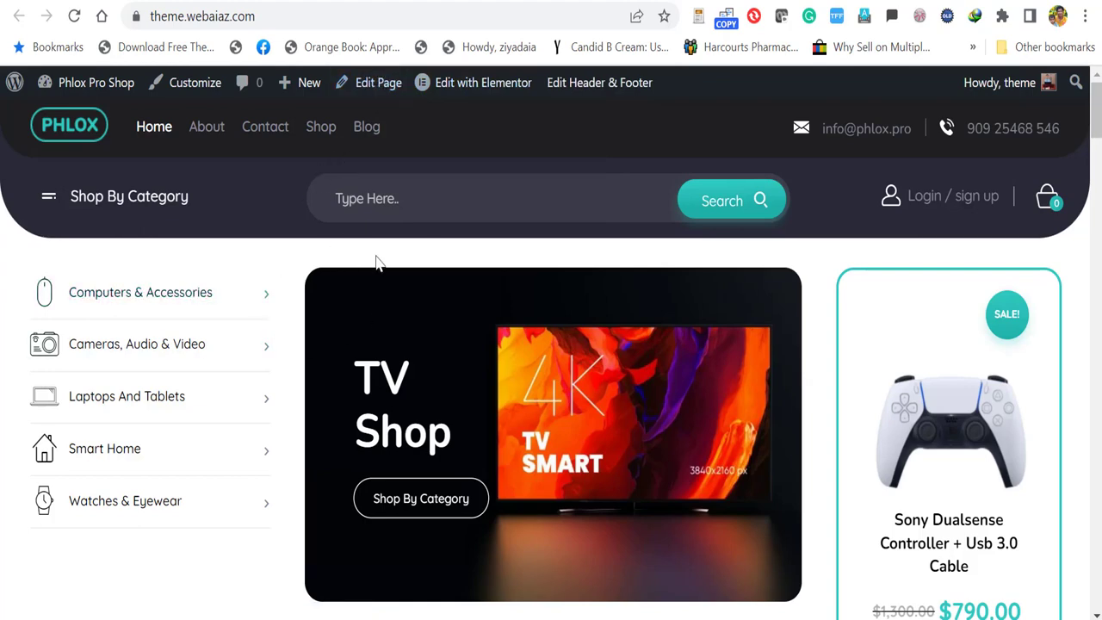
left_click(190, 91)
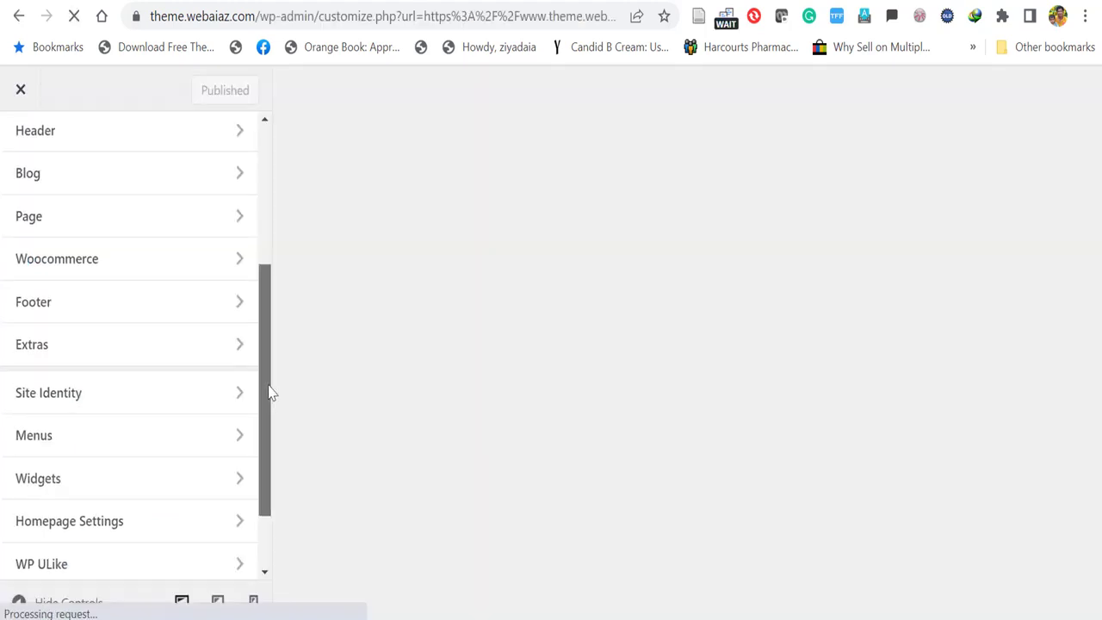
left_click(124, 307)
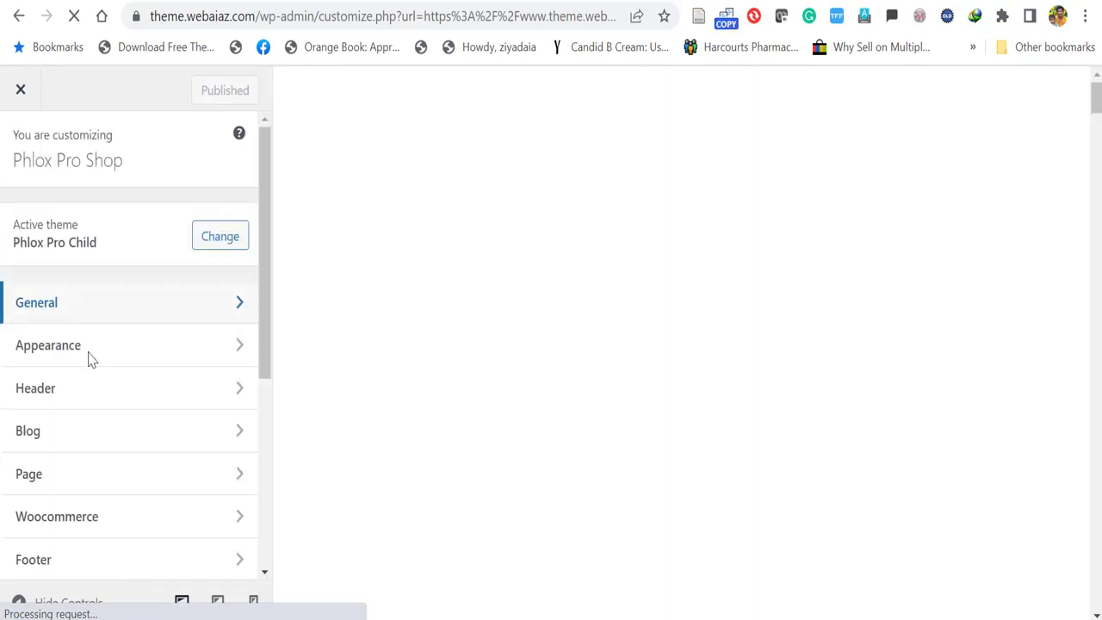
left_click(90, 357)
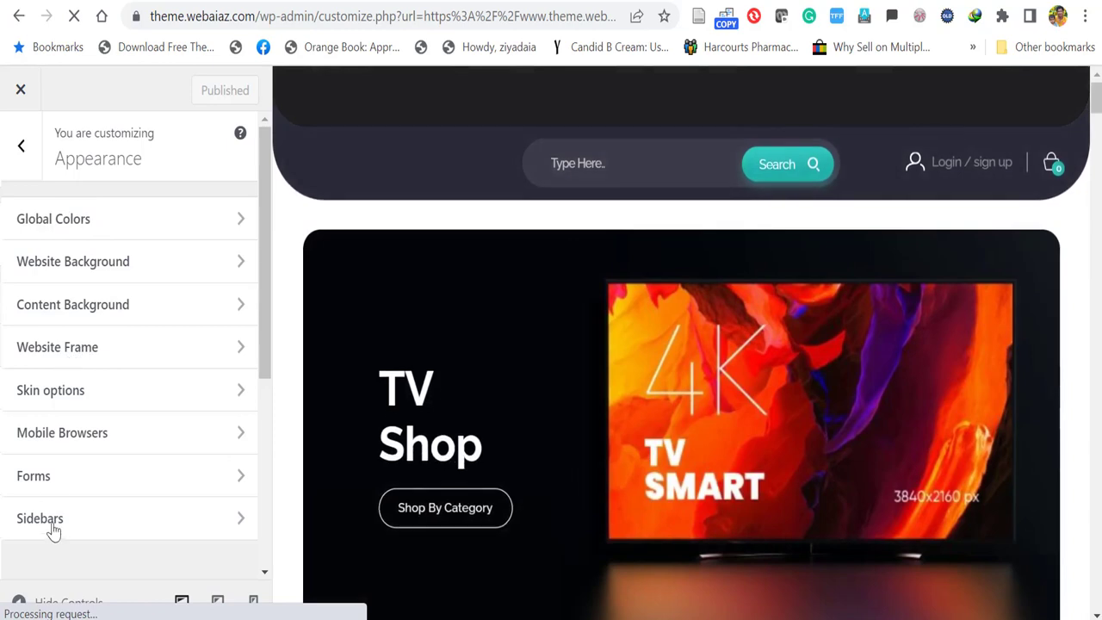
left_click(21, 146)
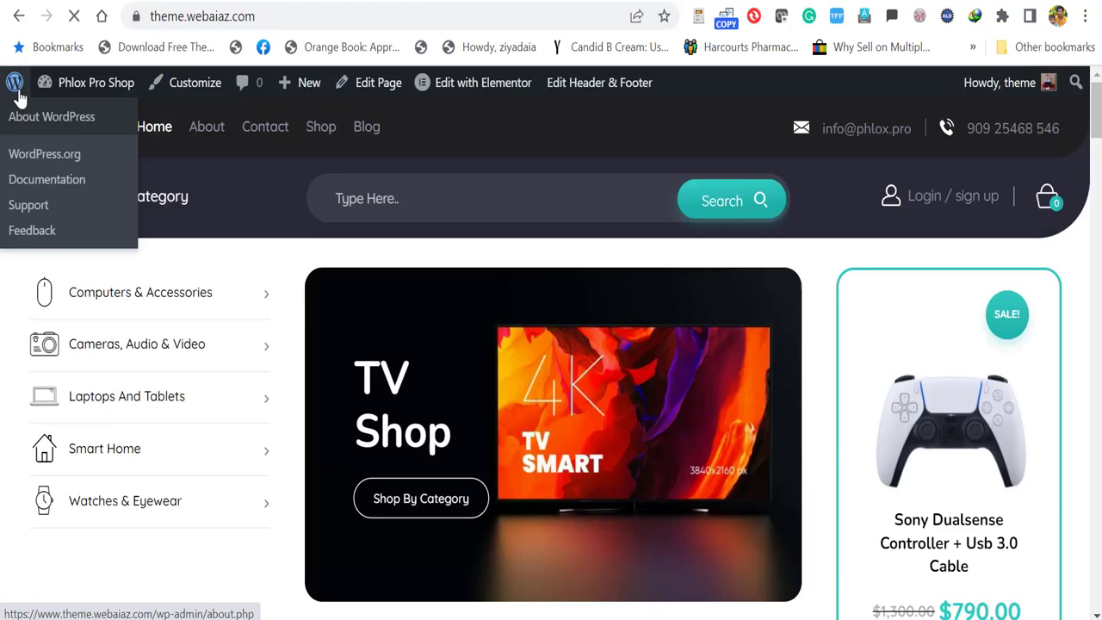
Step: Open Appearance > Menus with header-menu selected for editing
scroll(775, 215, "down", 2)
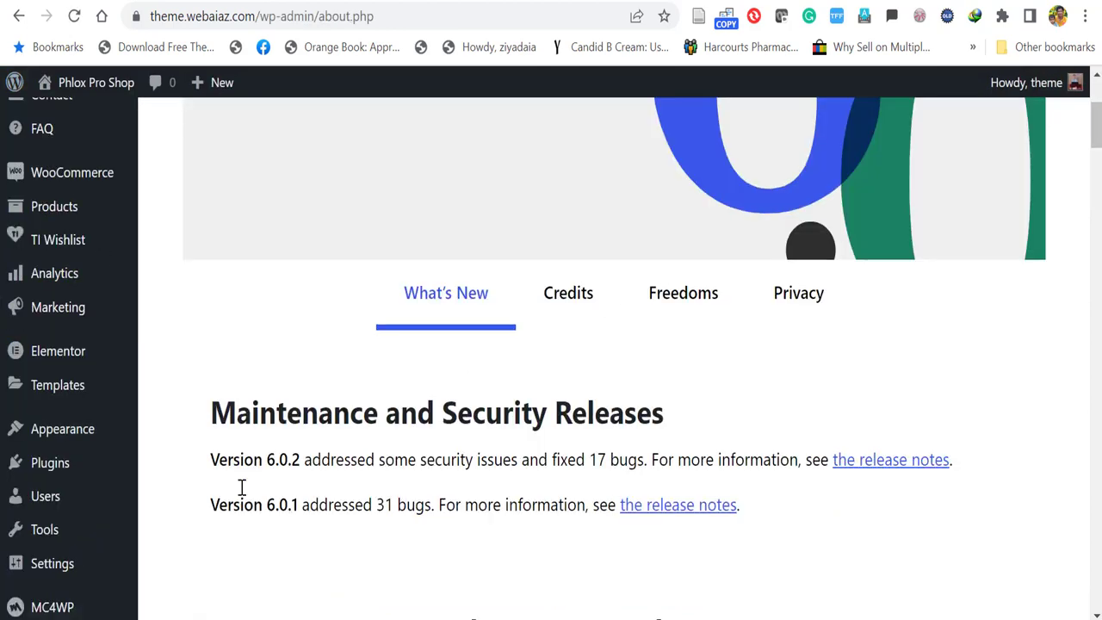
mouse_move(62, 429)
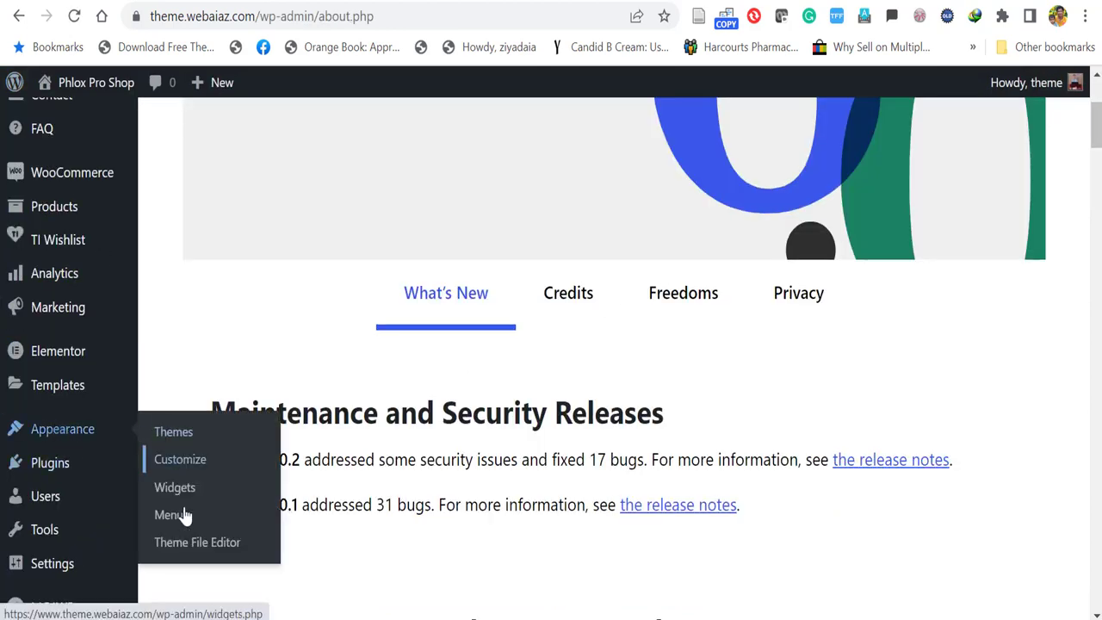
left_click(171, 517)
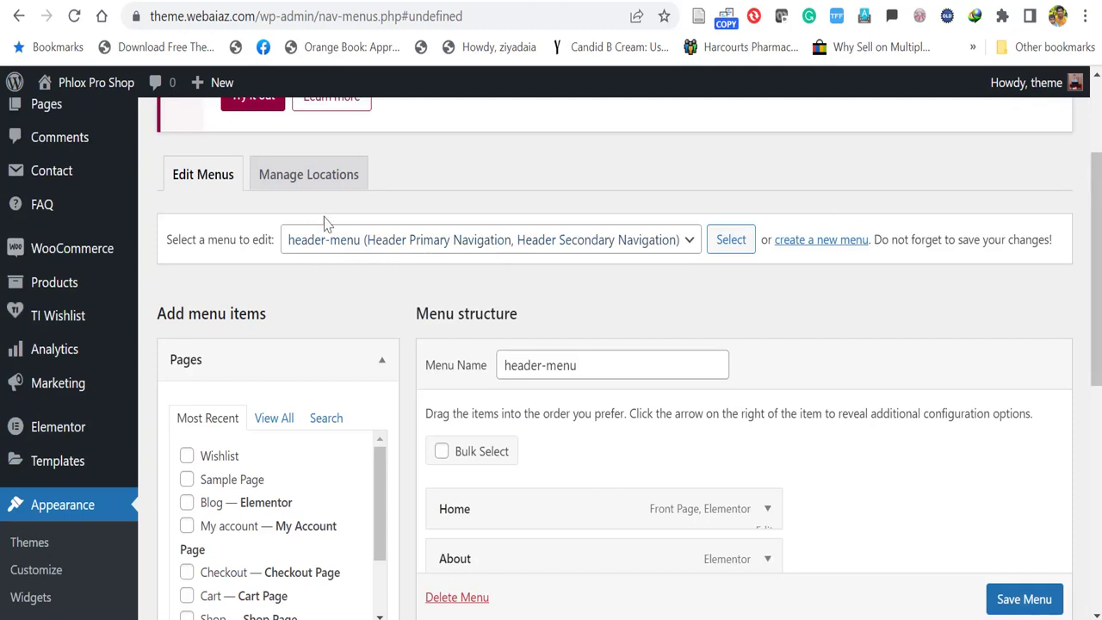
left_click(557, 245)
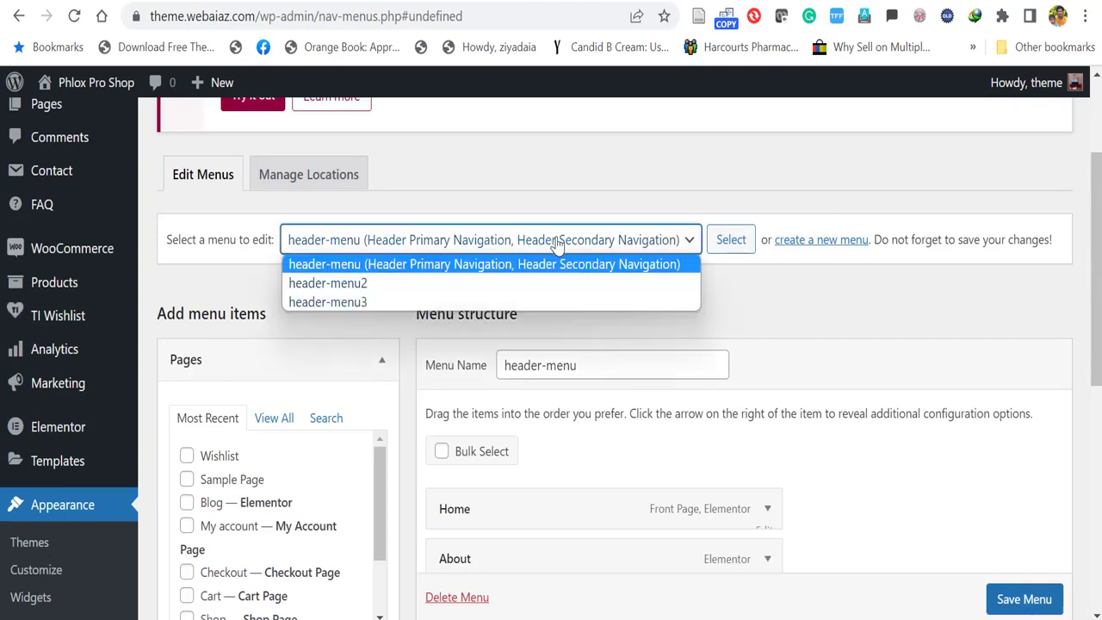
left_click(470, 248)
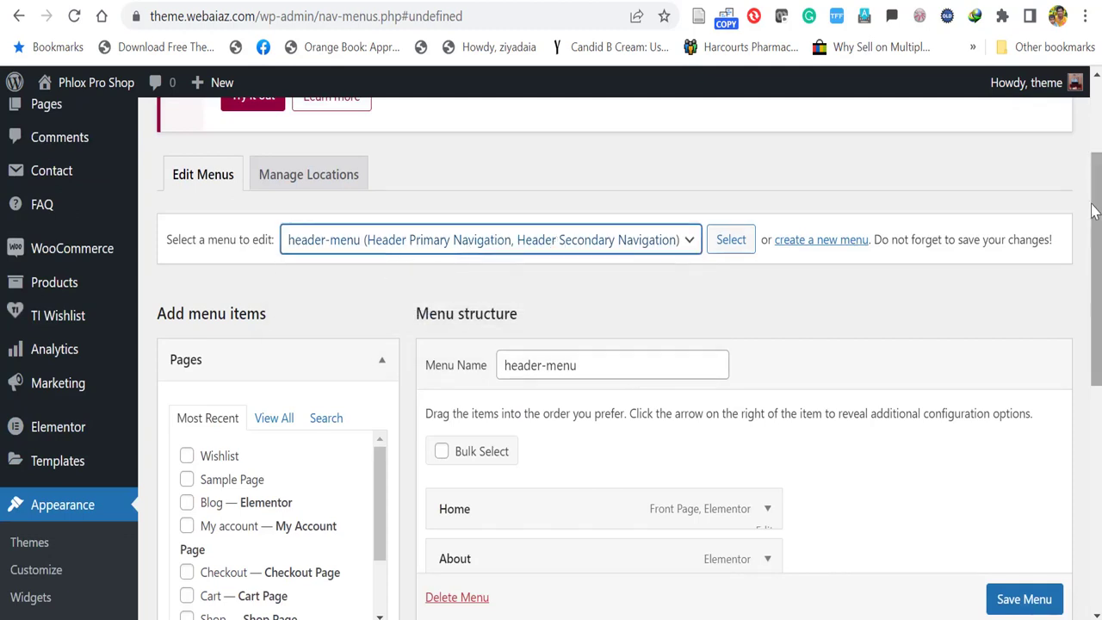
scroll(684, 267, "down", 3)
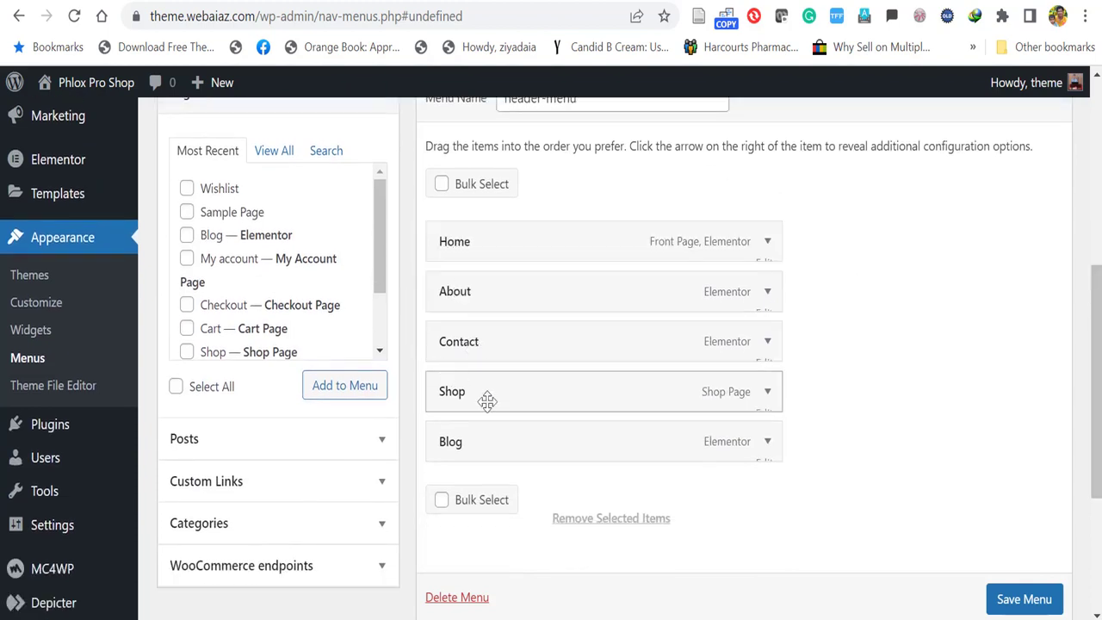
Step: Move Shop and Blog below Home, giving Home, Shop, Blog, About, Contact, and save
mouse_move(563, 398)
left_mouse_down()
mouse_move(568, 304)
mouse_move(546, 315)
mouse_move(526, 290)
left_mouse_up()
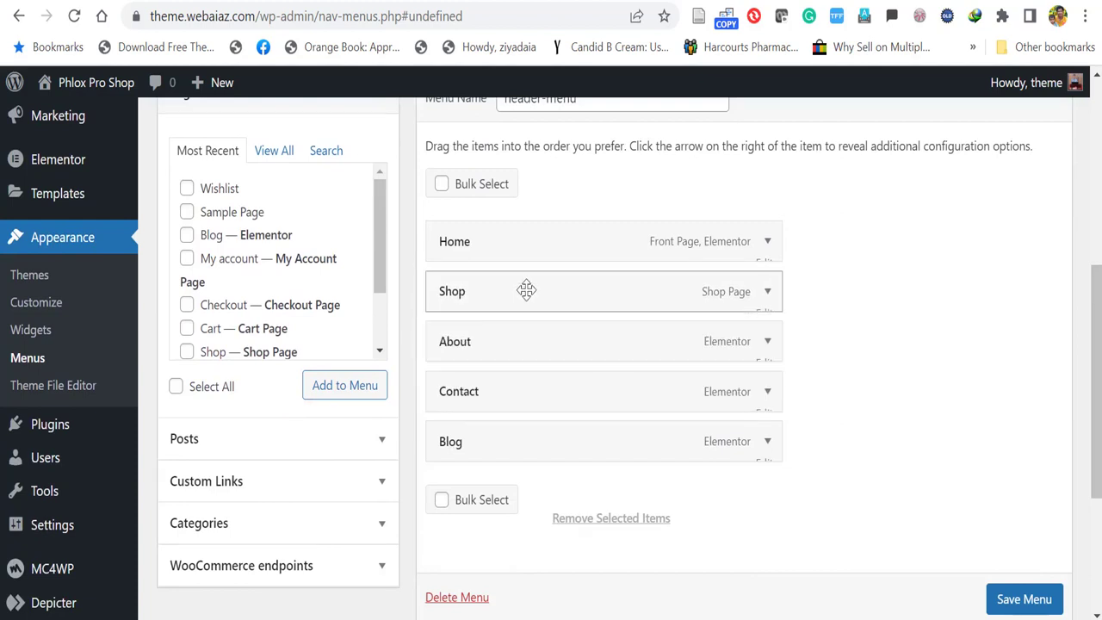
left_click_drag(497, 405, 497, 339)
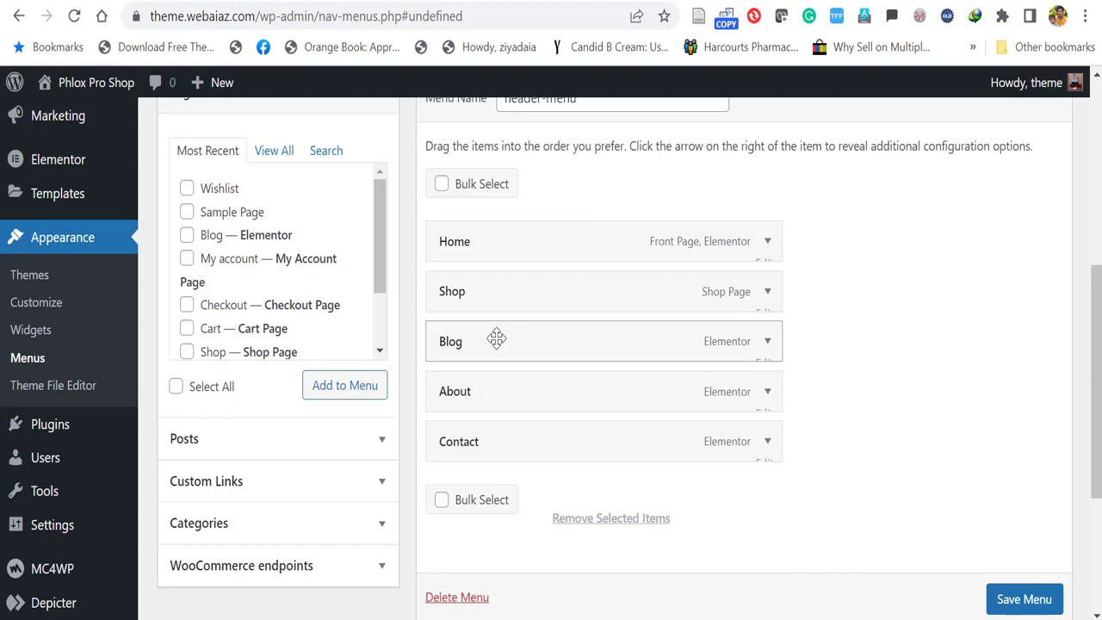
left_click(275, 155)
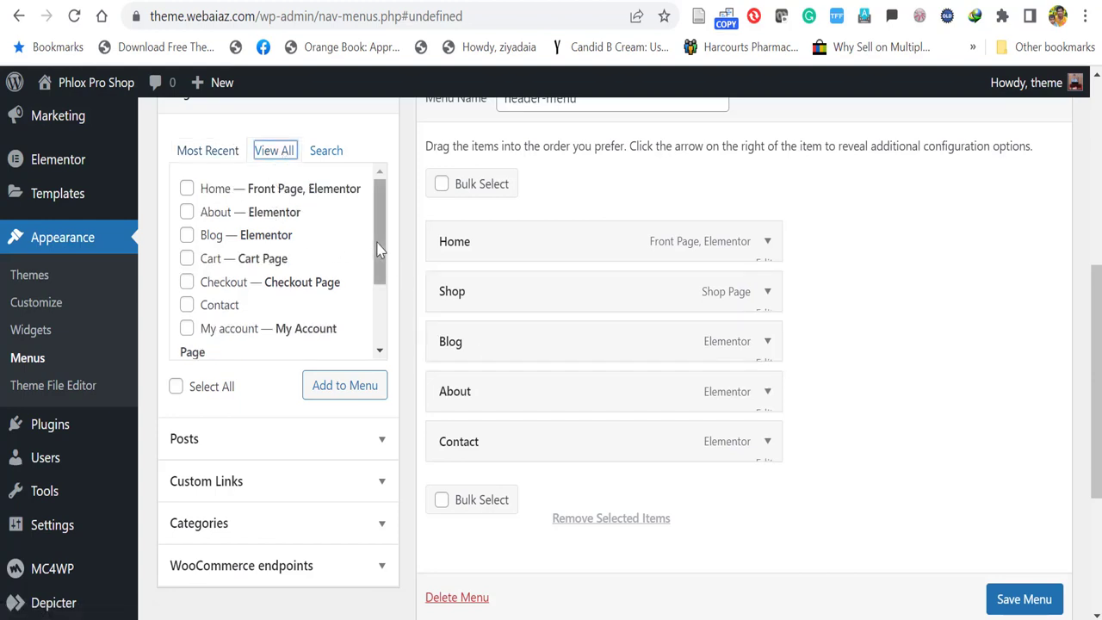
mouse_move(380, 246)
left_mouse_down()
mouse_move(381, 323)
mouse_move(381, 221)
left_mouse_up()
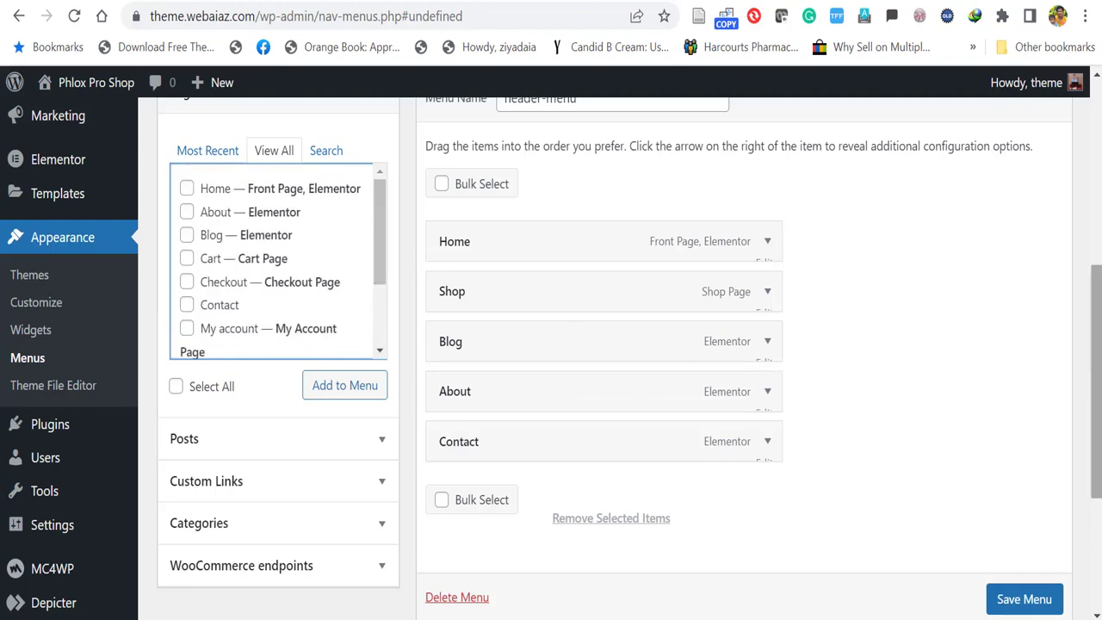
left_click(1023, 603)
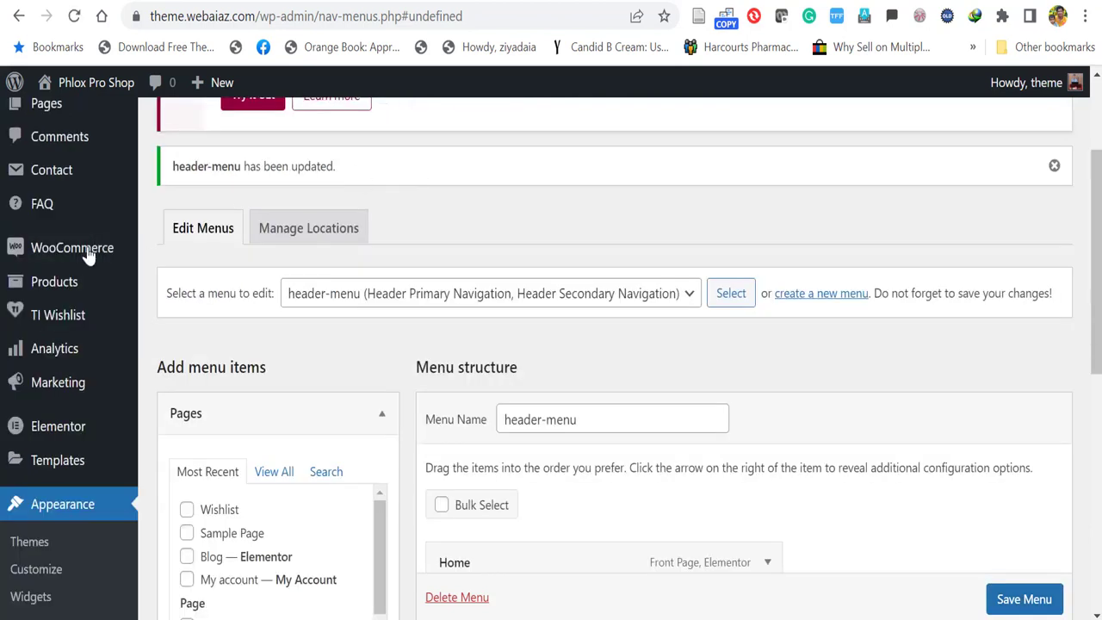
mouse_move(54, 281)
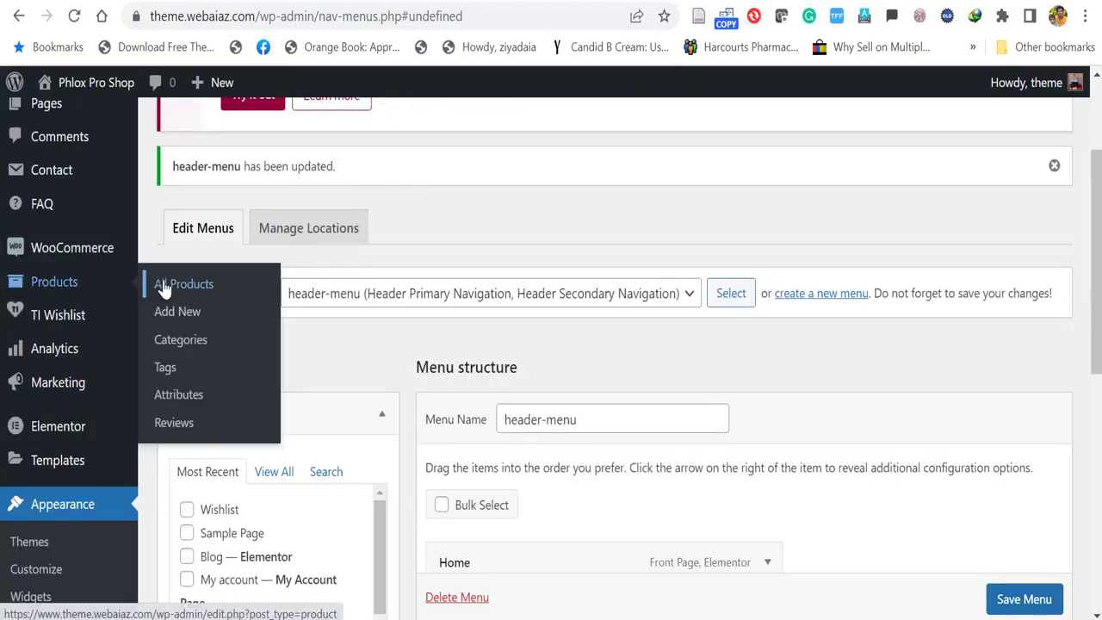
Step: Leave the Menus page for All Products and scroll through the 14 published, in-stock demo products
left_click(164, 288)
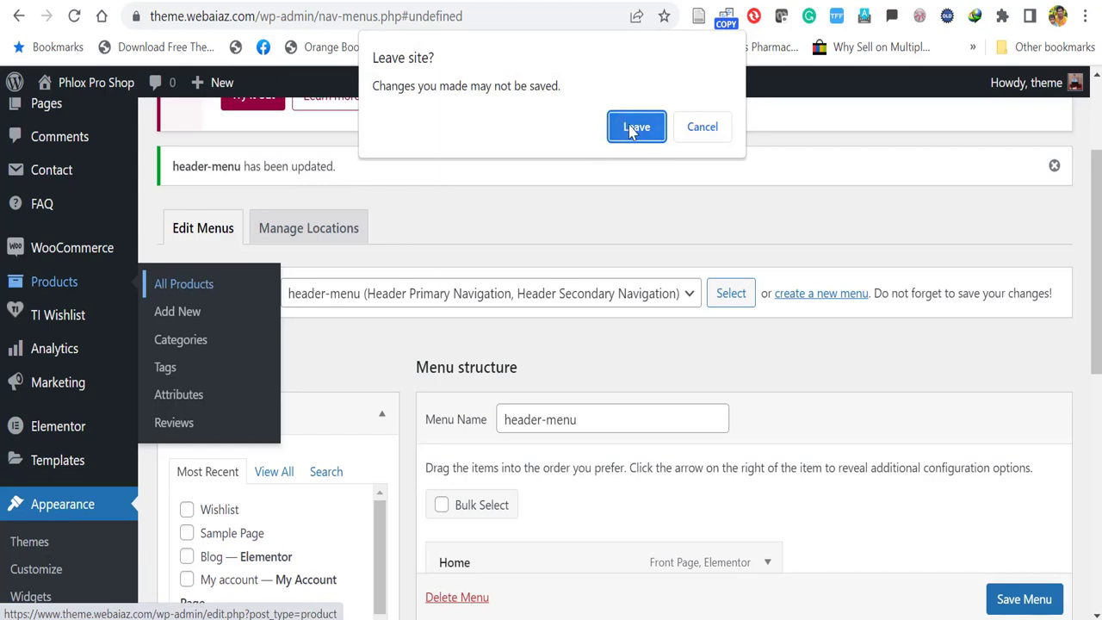
left_click(635, 128)
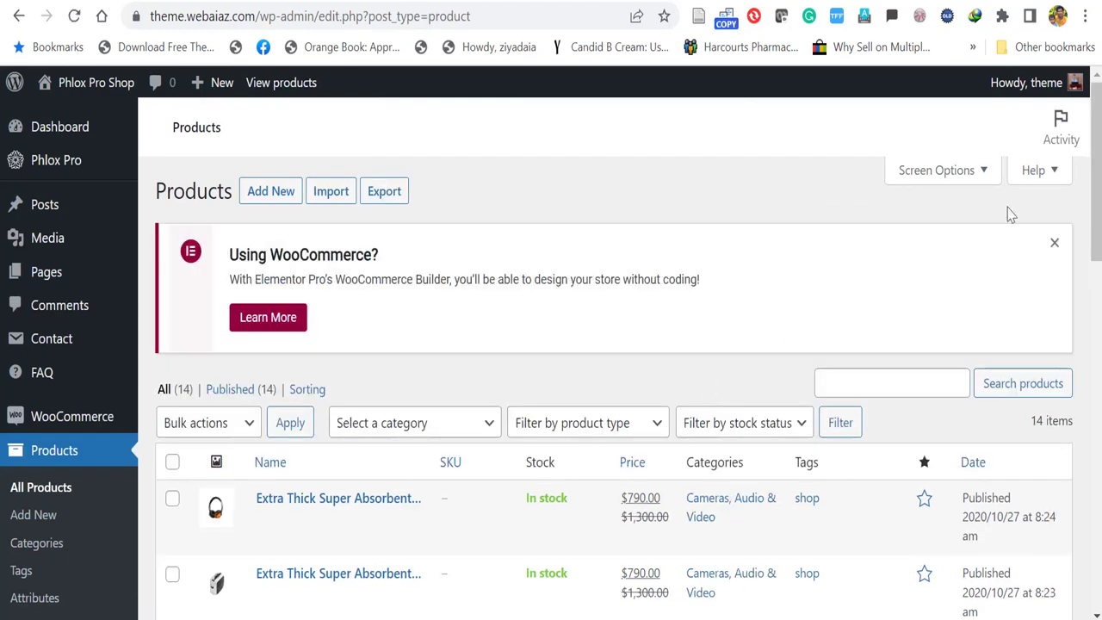
scroll(1012, 215, "down", 2)
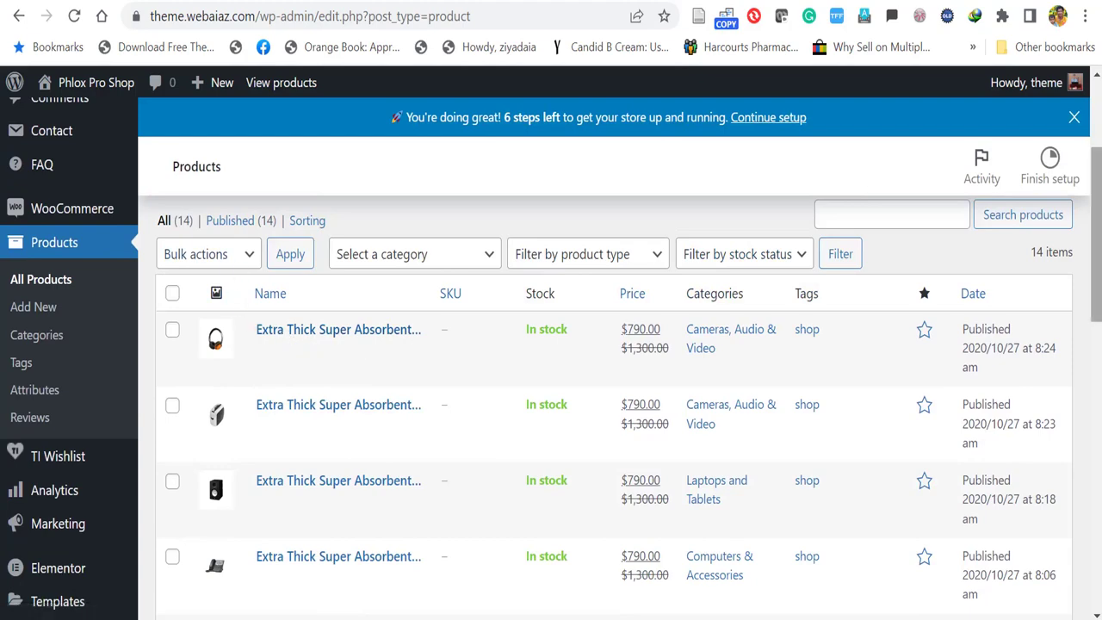
scroll(1095, 241, "up", 3)
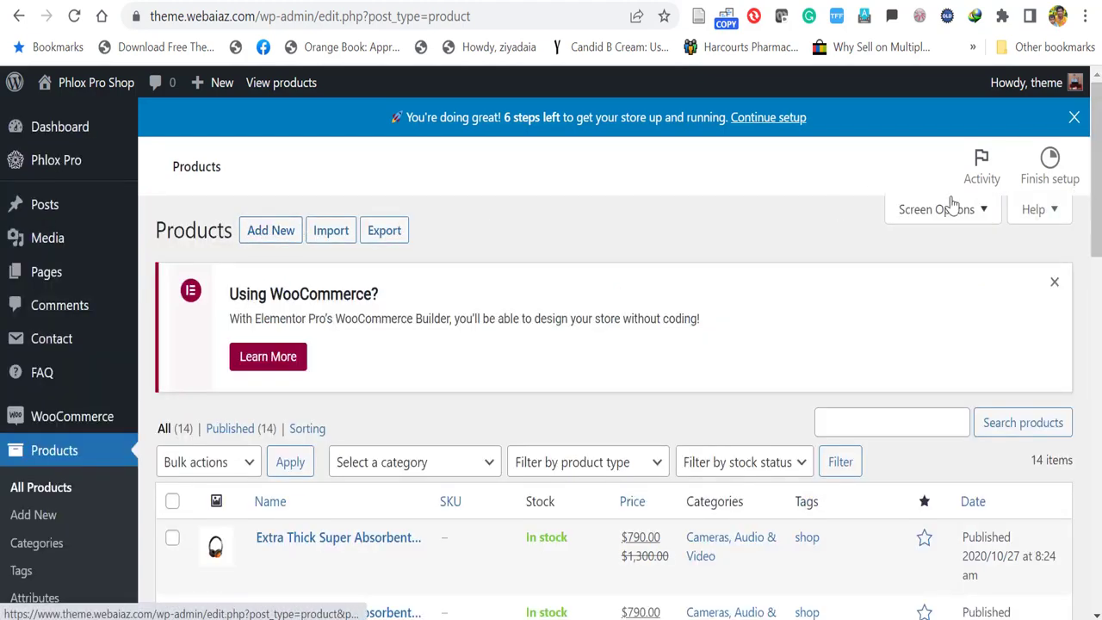
scroll(956, 215, "down", 3)
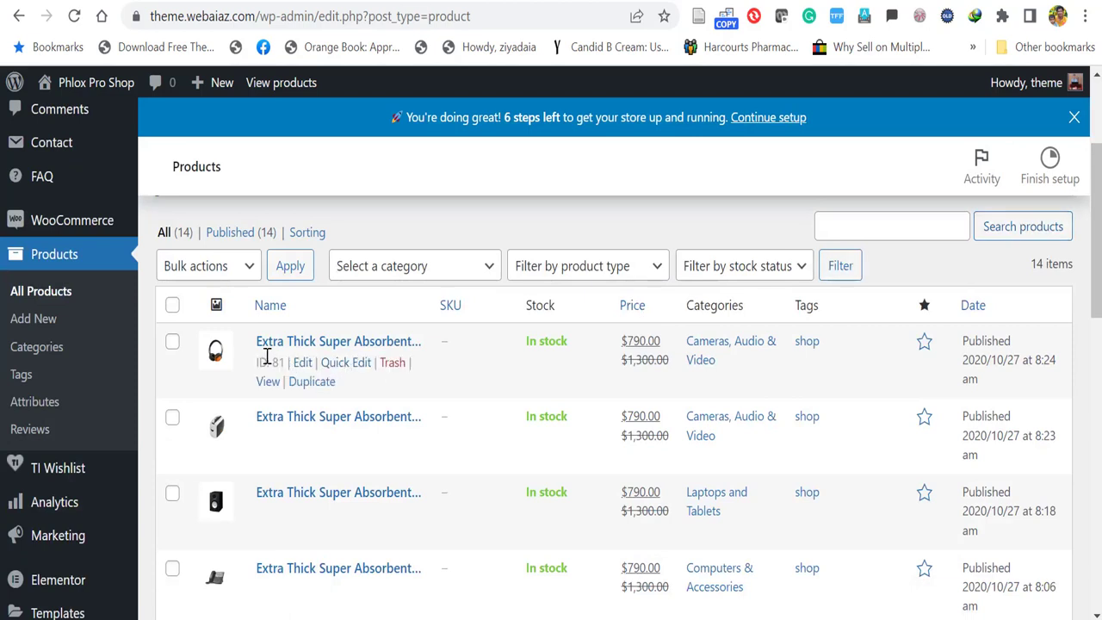